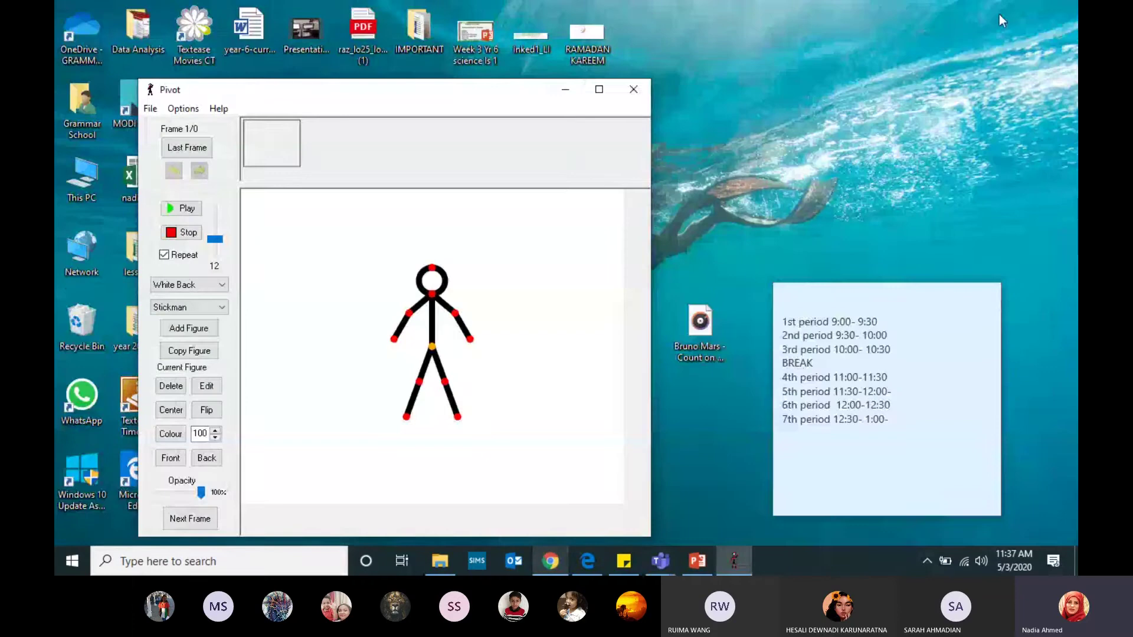
# Close the open Pivot window, relaunch Pivot from the desktop and maximize it
pyautogui.click(641, 92)
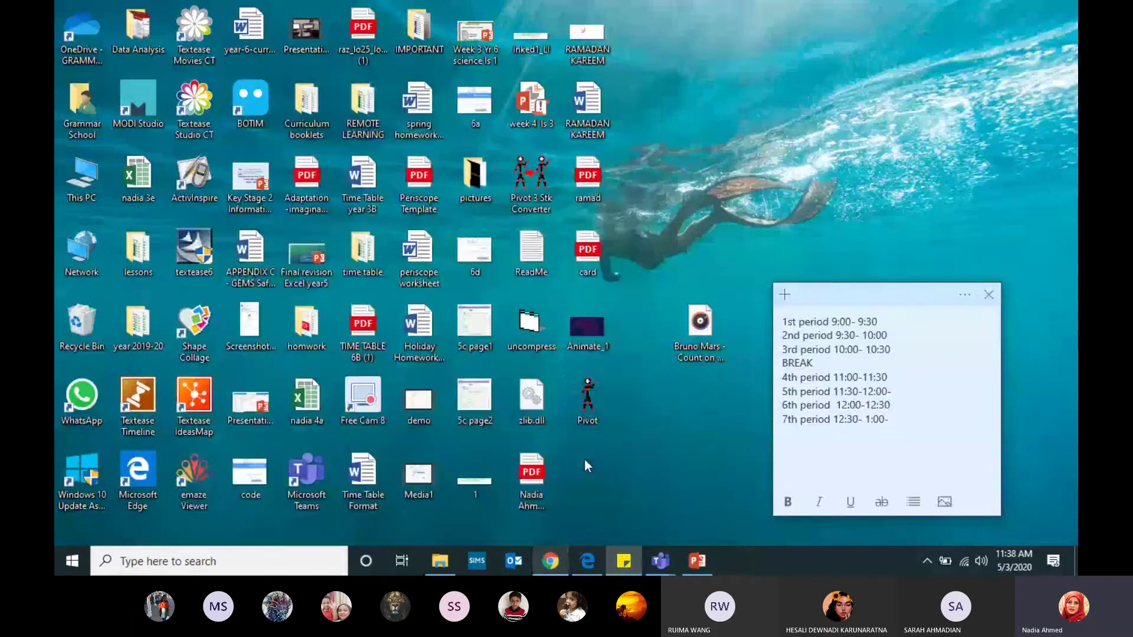
pyautogui.doubleClick(594, 396)
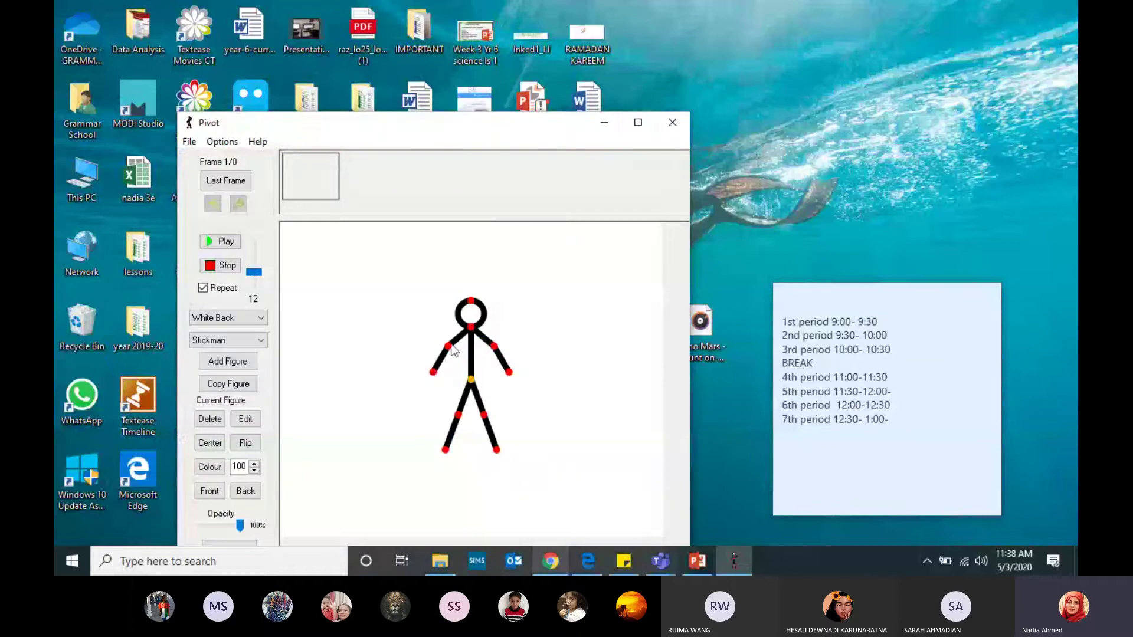
pyautogui.click(639, 121)
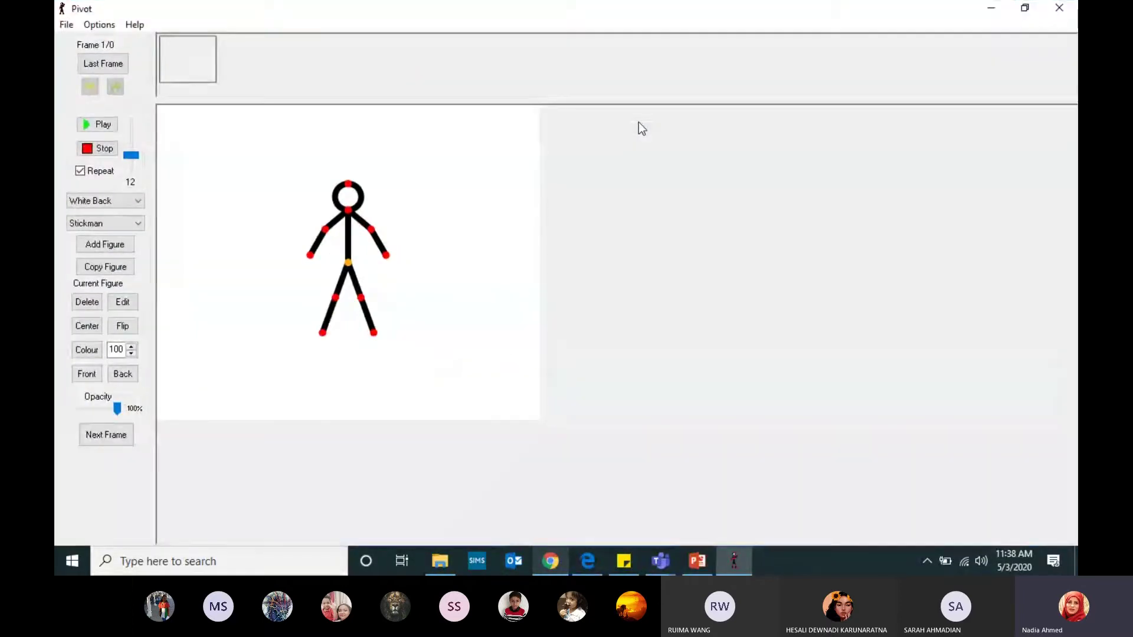
# Switch to Chrome and reach the Pivot Animator download page from the Google results for "pivot animator"
pyautogui.moveTo(549, 563)
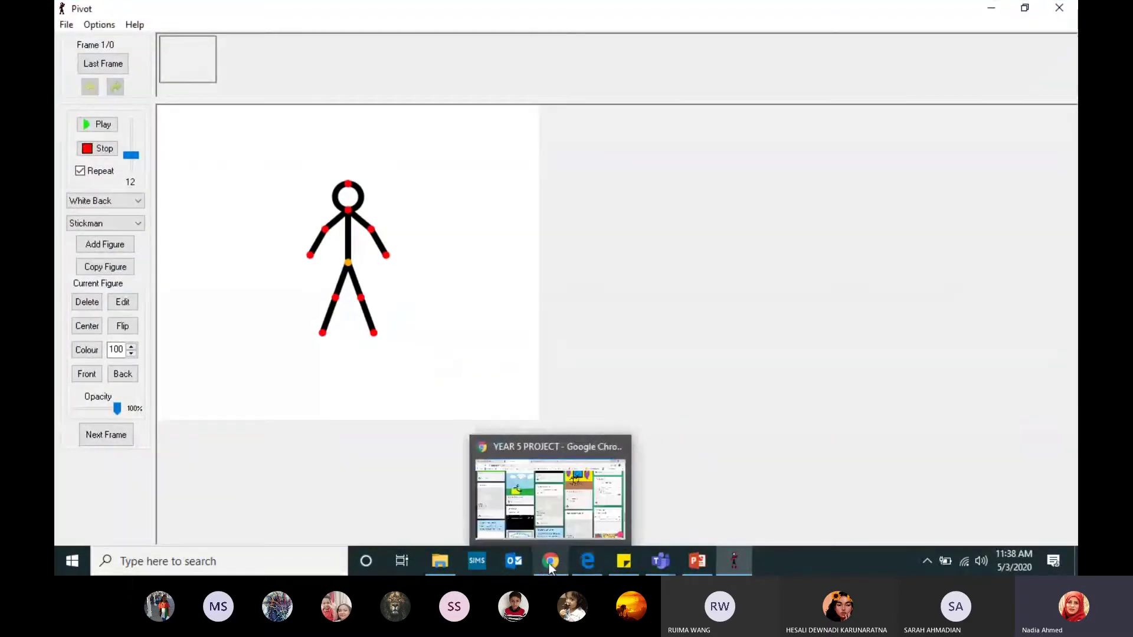
pyautogui.click(544, 480)
pyautogui.click(472, 13)
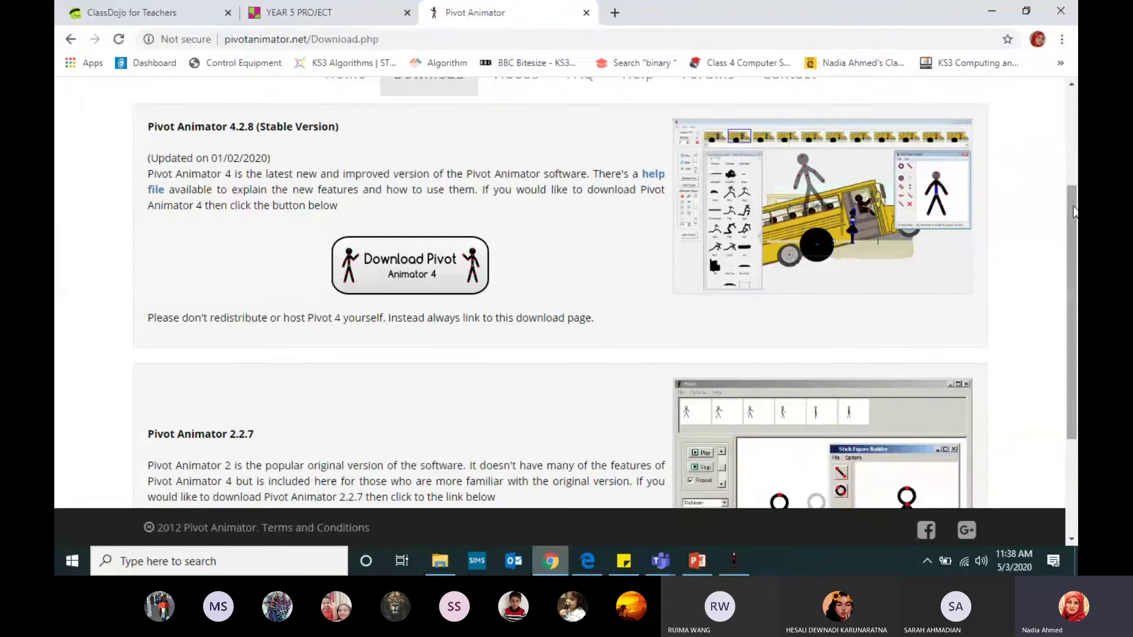
pyautogui.scroll(1, 1067, 145)
pyautogui.scroll(3, 1067, 145)
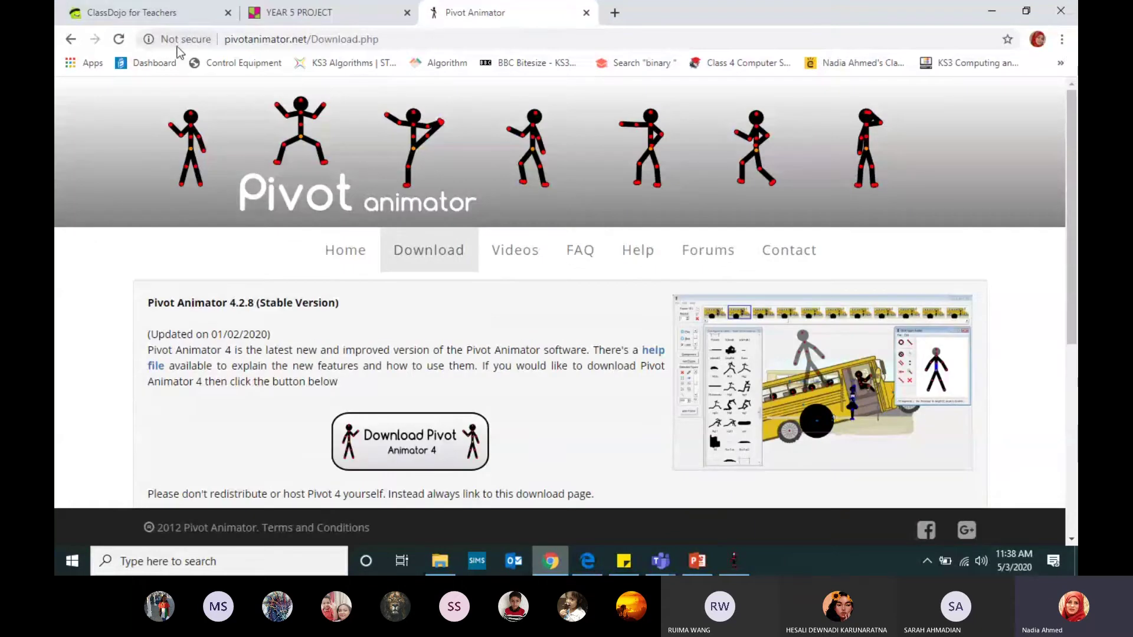
pyautogui.click(71, 39)
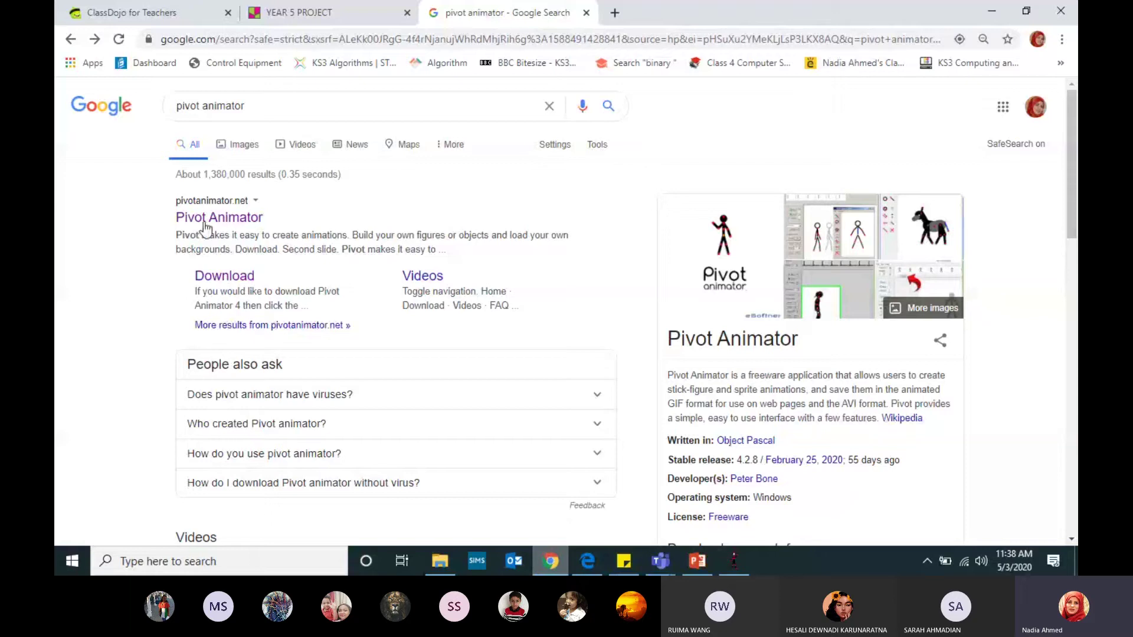
pyautogui.click(230, 285)
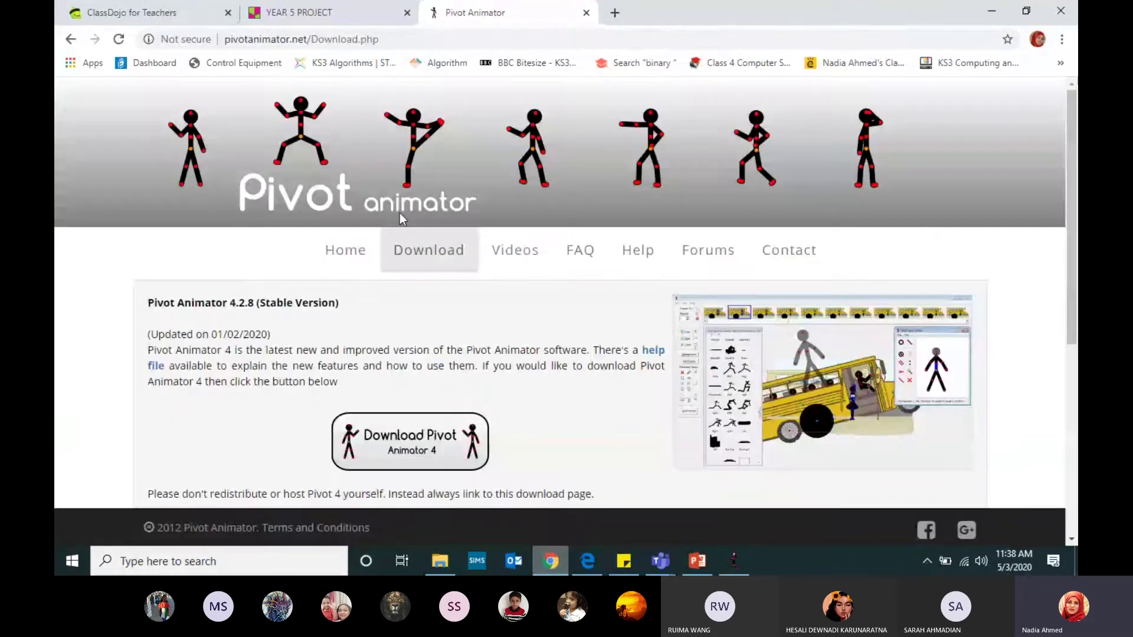
# Examine the Pivot Animator 4.2.8 and 2.2.7 download sections, plus the "download (pivot)" post on the YEAR 5 PROJECT Padlet
pyautogui.moveTo(1075, 247); pyautogui.dragTo(1075, 331)
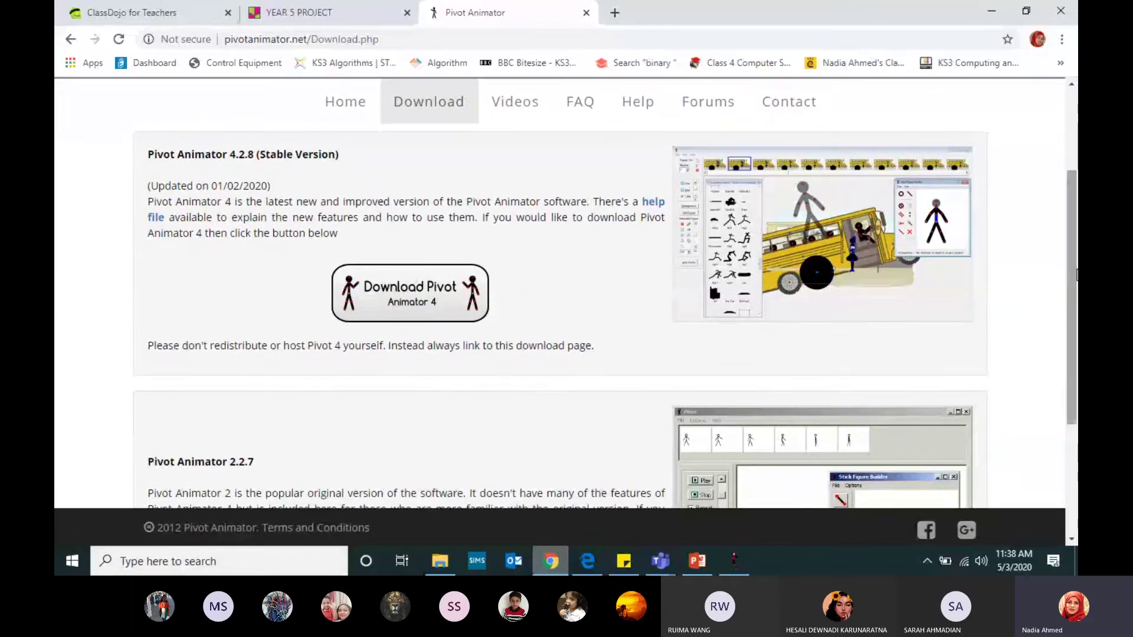
pyautogui.scroll(-3, 1068, 424)
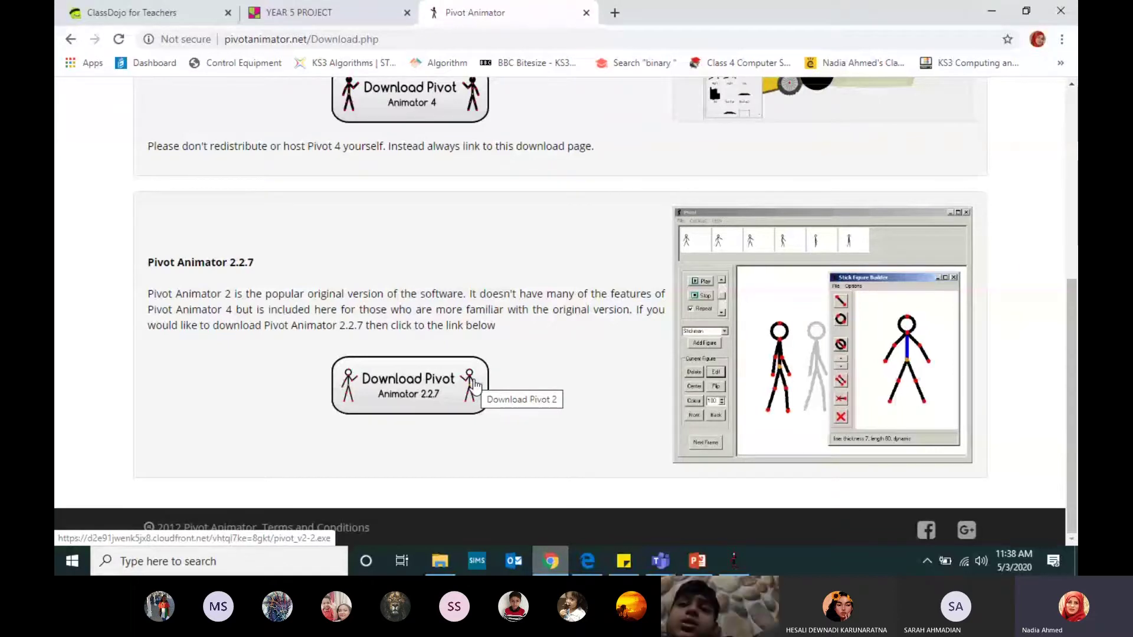
pyautogui.moveTo(1070, 303); pyautogui.dragTo(1068, 190)
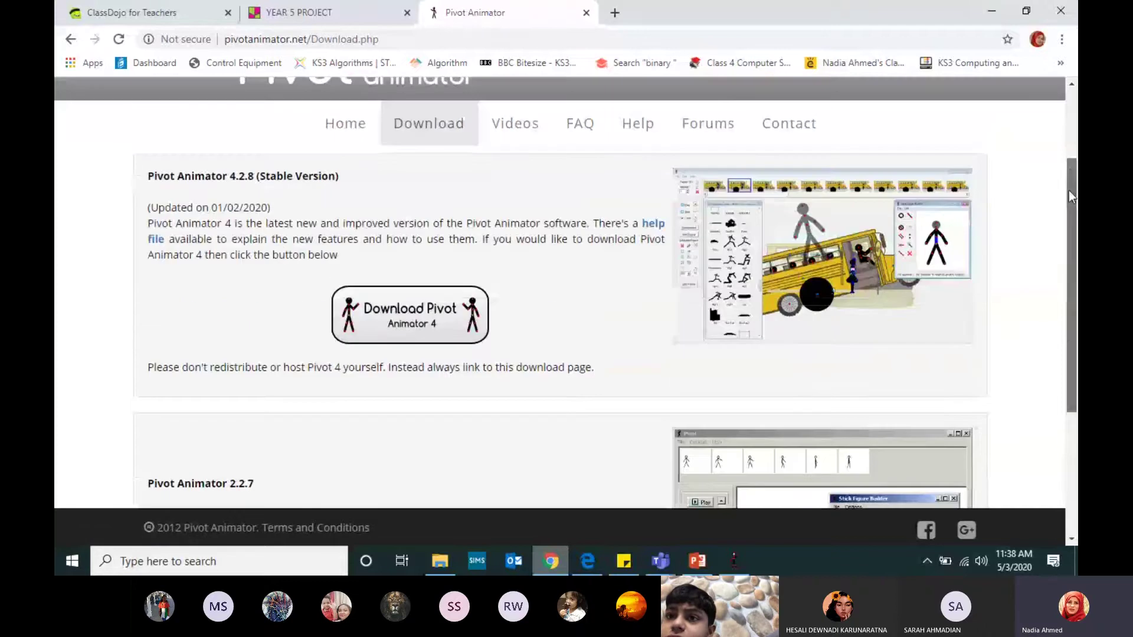
pyautogui.moveTo(1069, 319); pyautogui.dragTo(1069, 439)
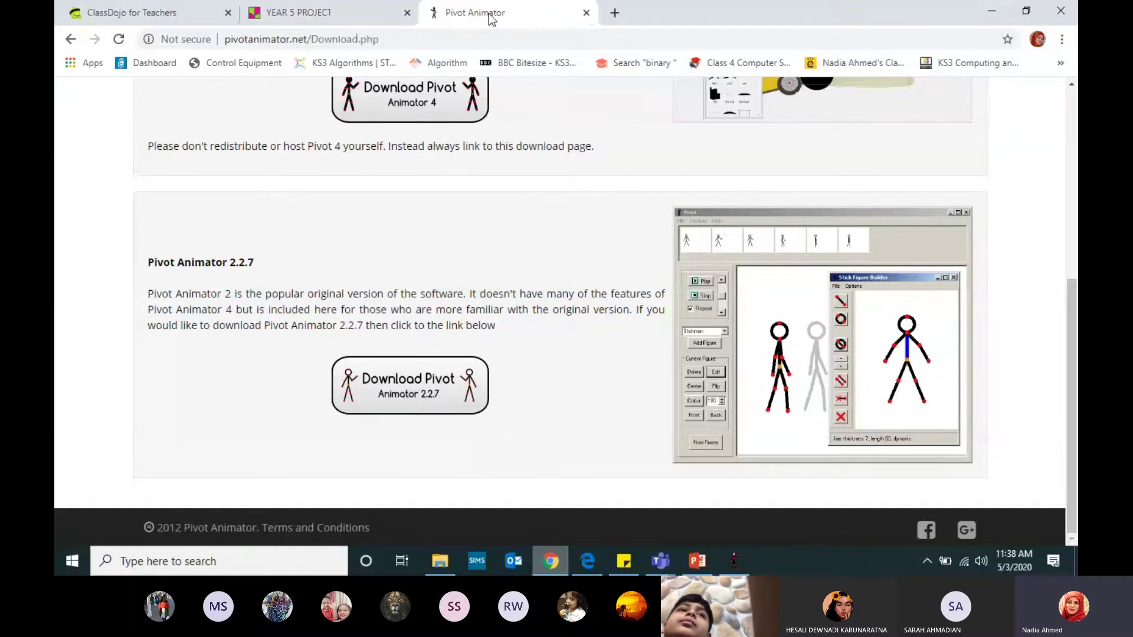
pyautogui.click(324, 14)
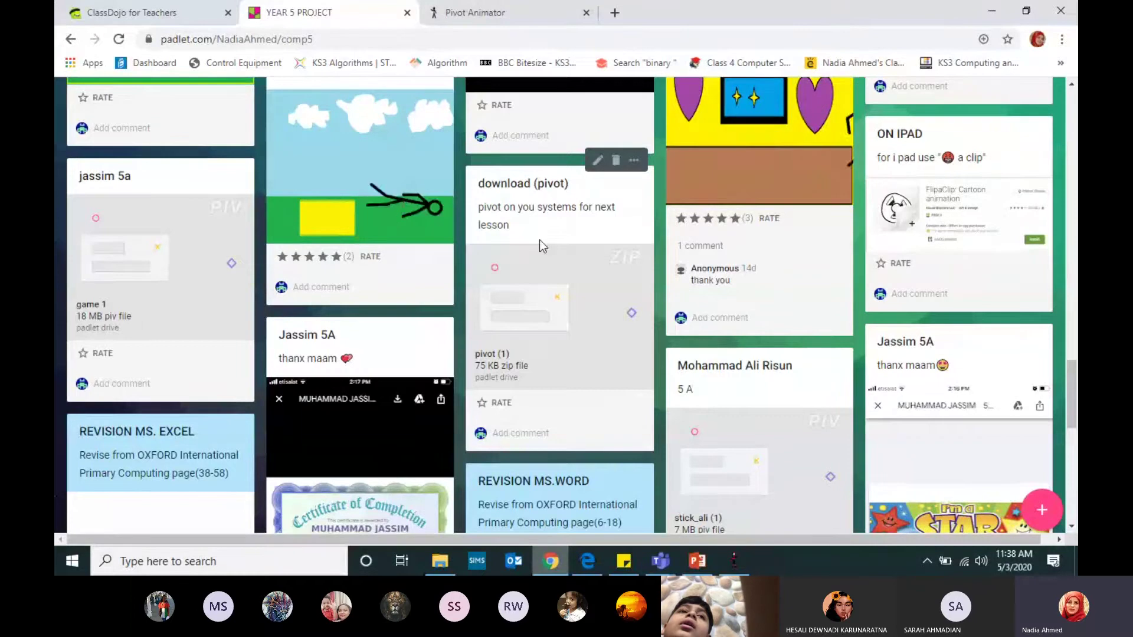
# Check the Microsoft Teams meeting window and close the running Pivot window
pyautogui.moveTo(661, 560)
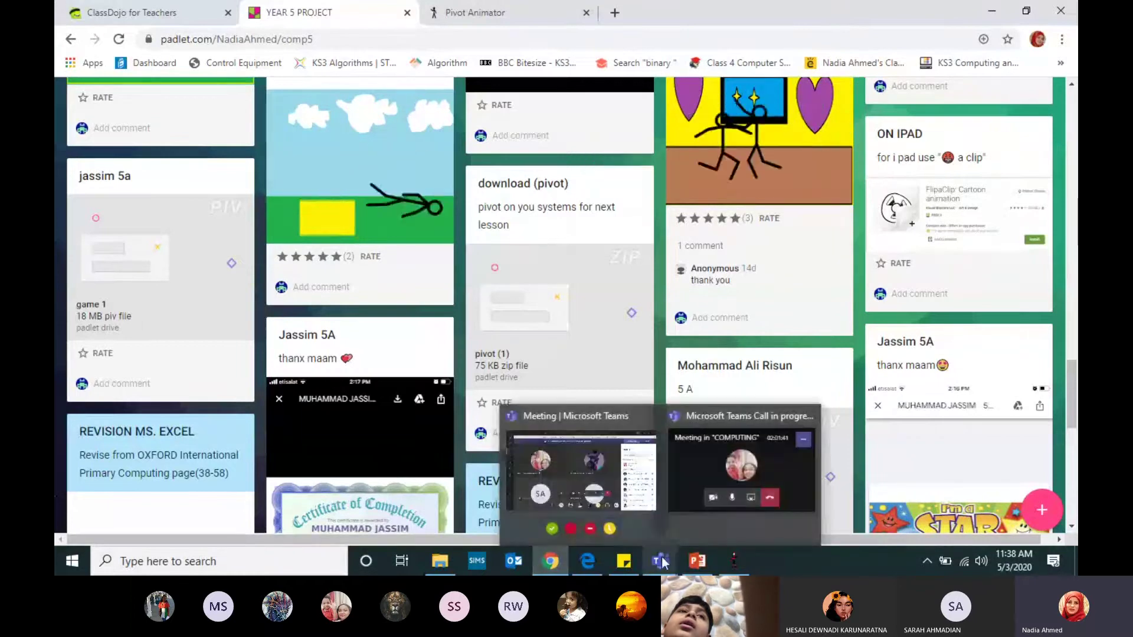
pyautogui.click(609, 480)
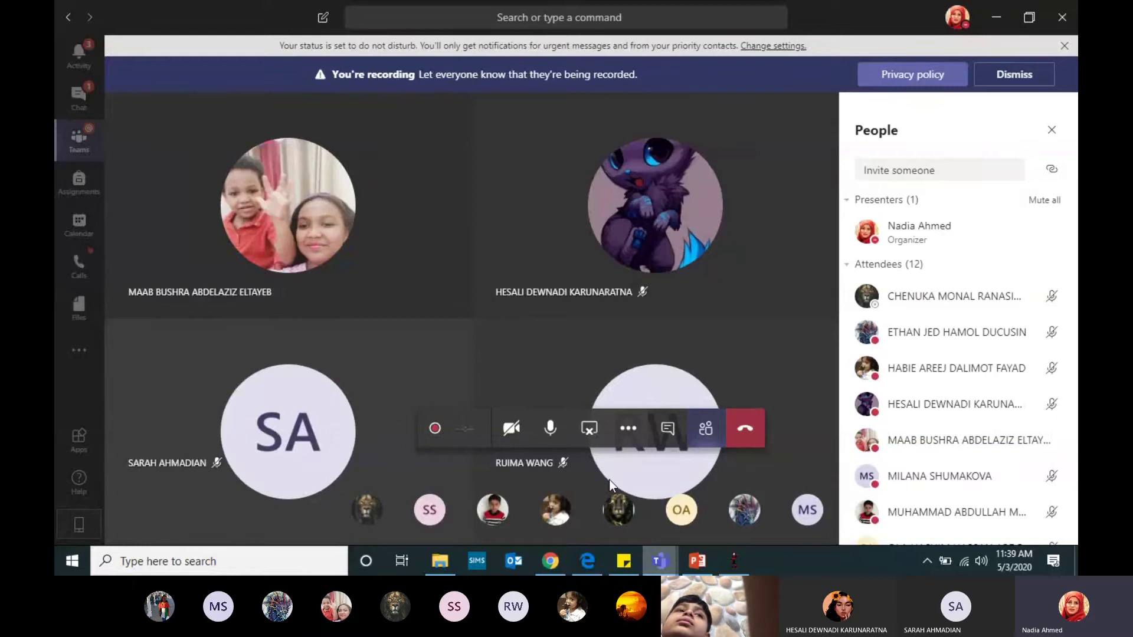
pyautogui.moveTo(733, 564)
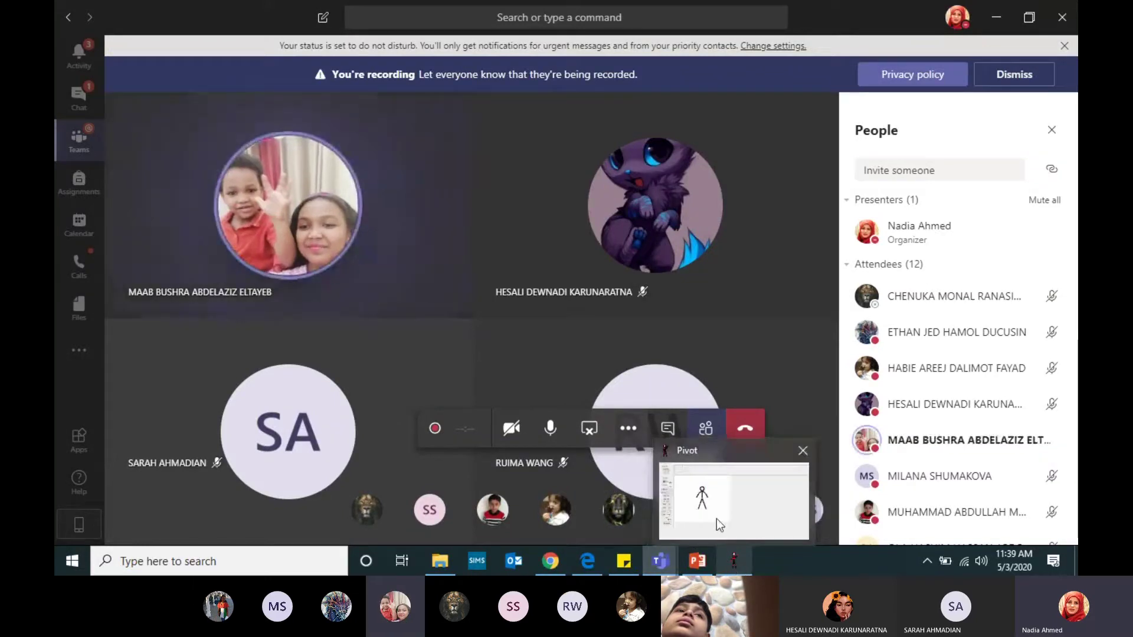
pyautogui.click(717, 519)
pyautogui.click(1060, 8)
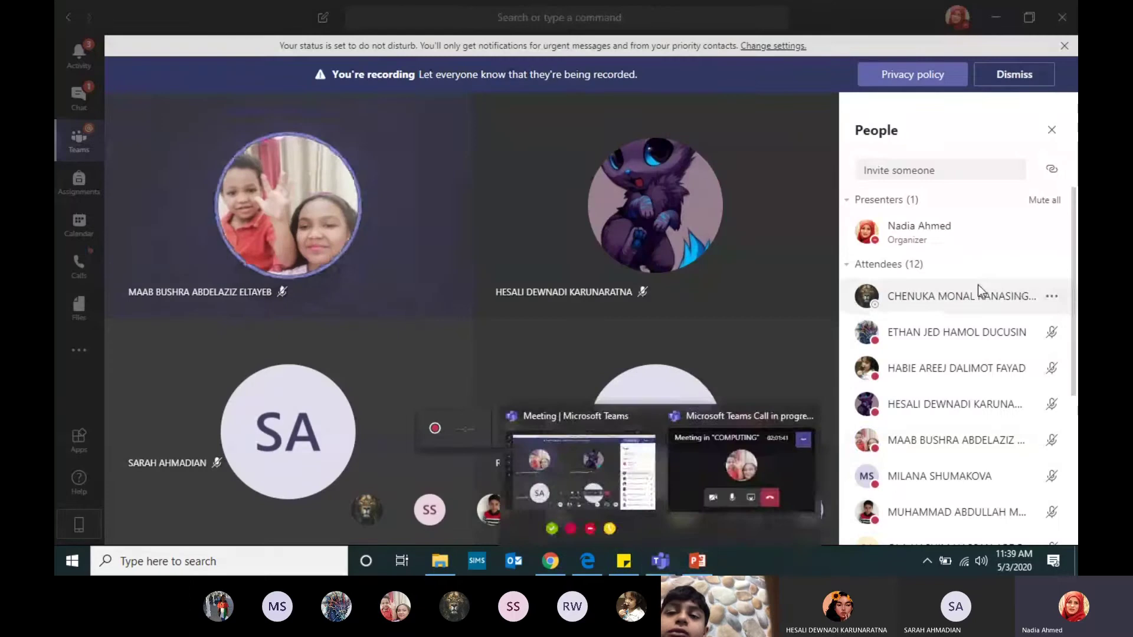
pyautogui.hotkey('alt', 'Tab')
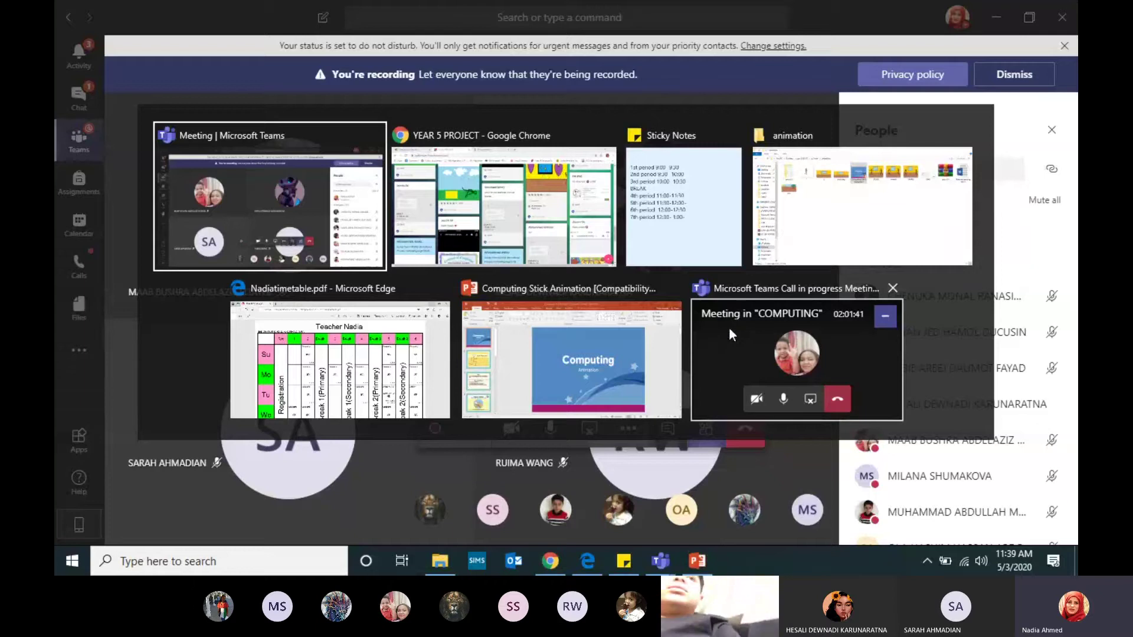
pyautogui.press('Escape')
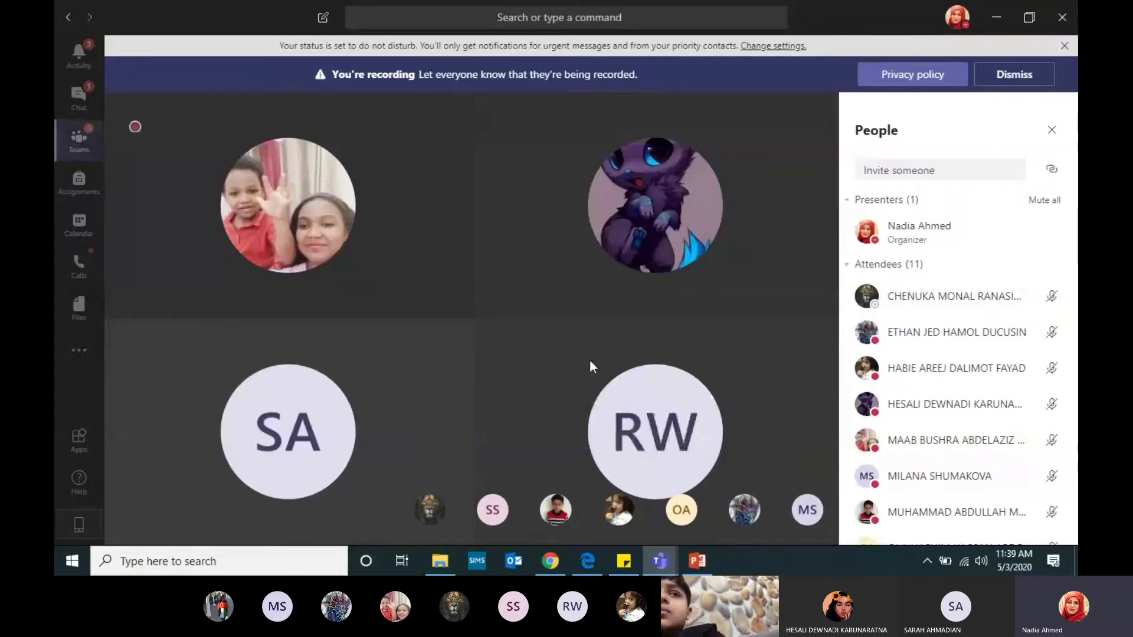
# Show the desktop, launch Pivot and maximize its window
pyautogui.click(1073, 567)
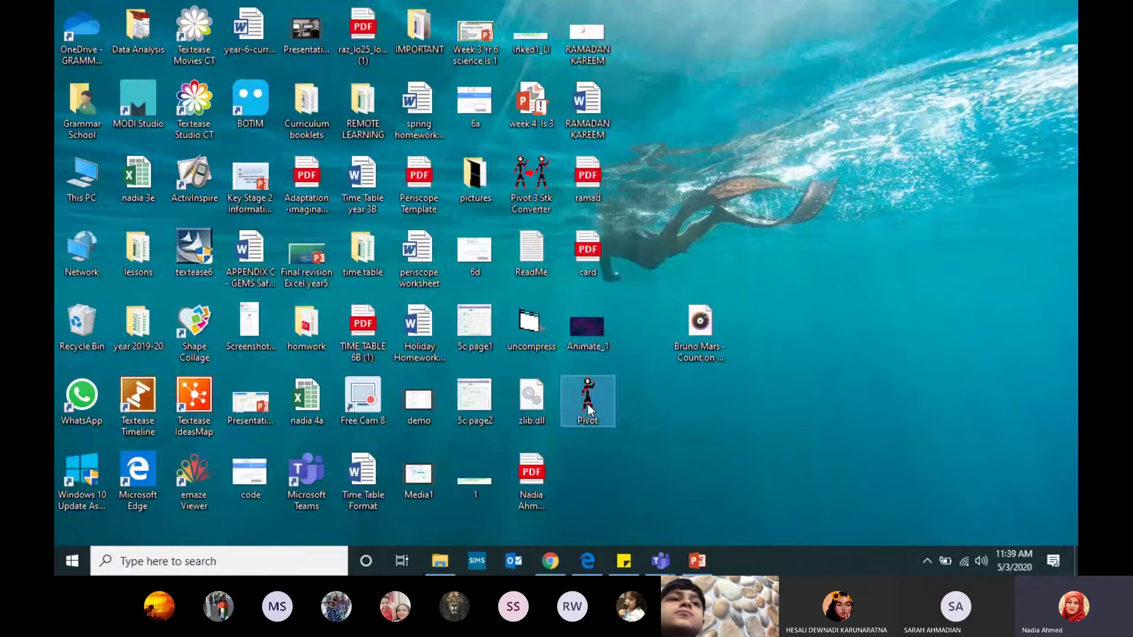
pyautogui.doubleClick(570, 402)
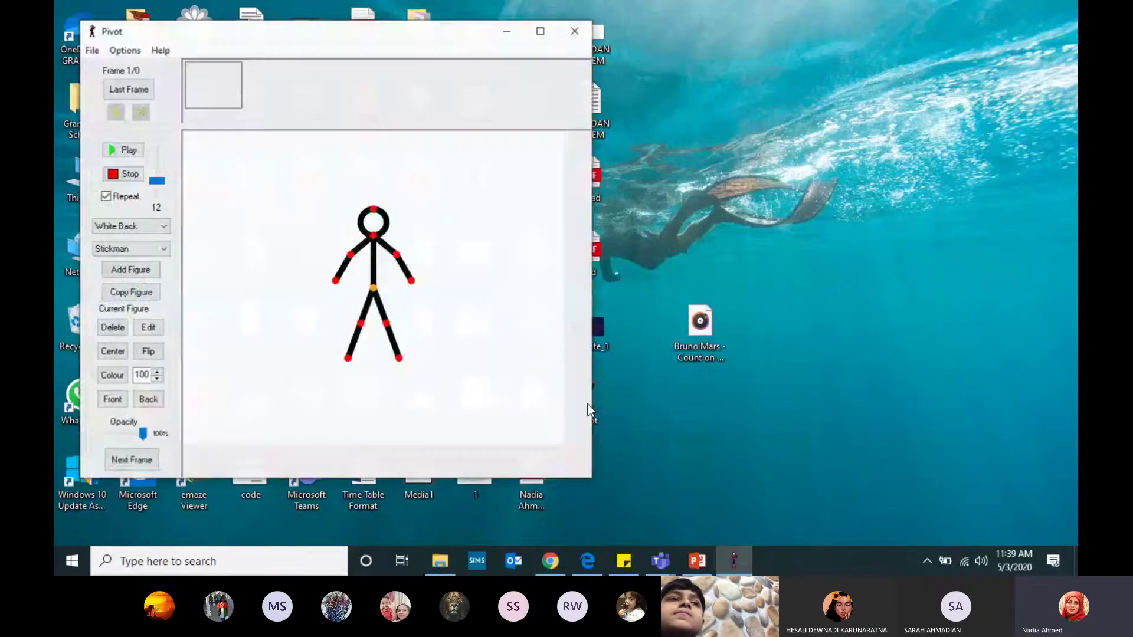
pyautogui.click(540, 30)
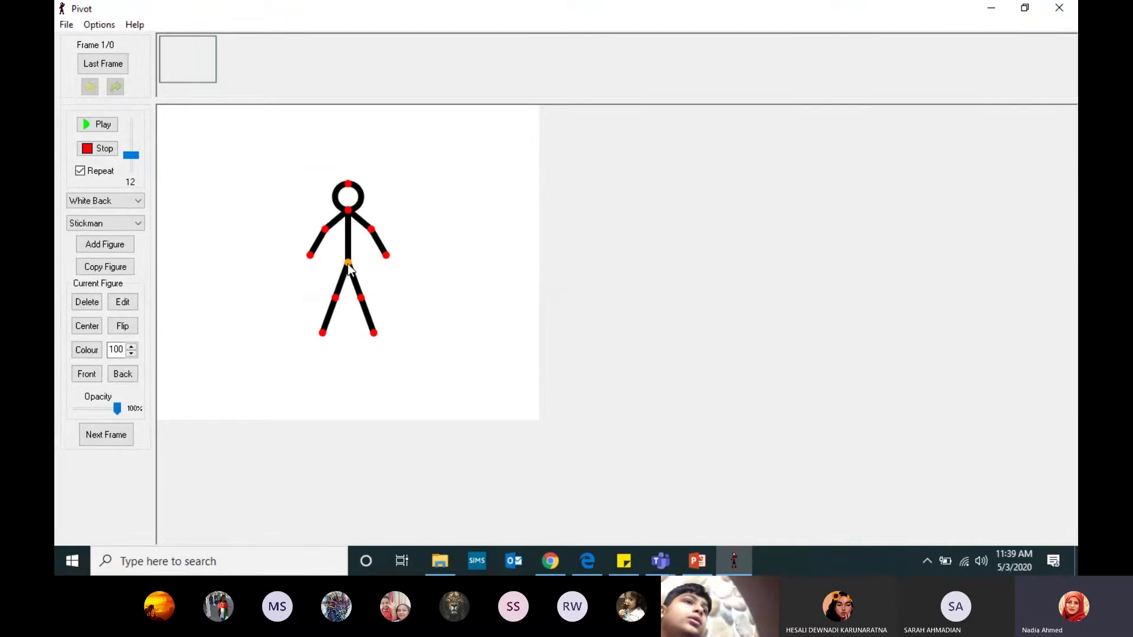
# Move the stickman to the lower right of the canvas, then add a second Stickman figure and place it to its left
pyautogui.moveTo(348, 263); pyautogui.dragTo(474, 322)
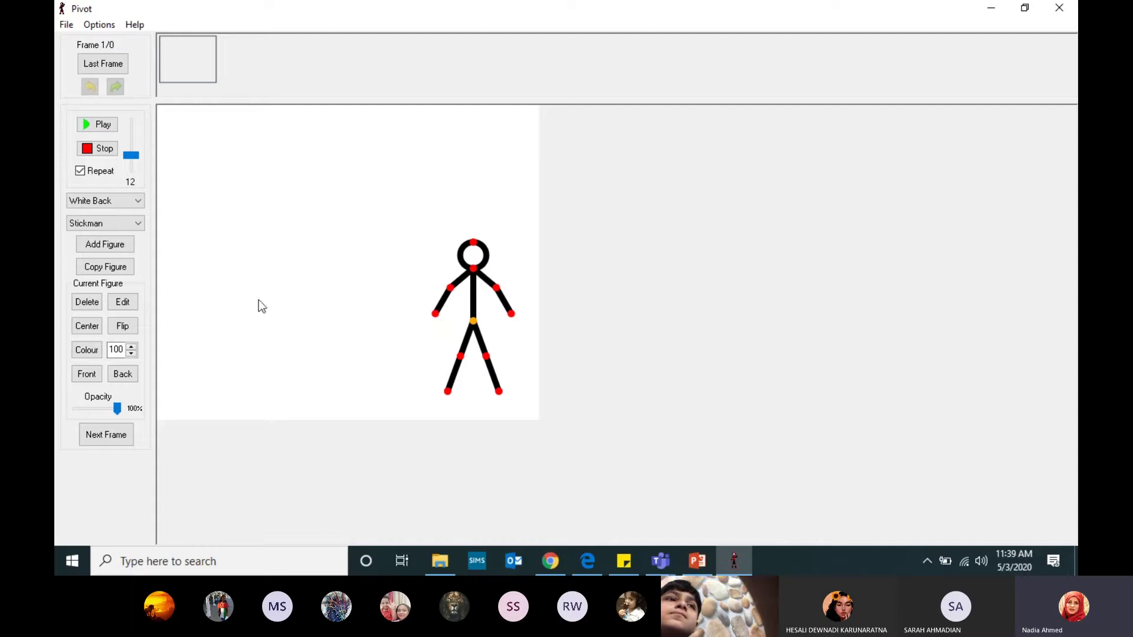
pyautogui.click(112, 246)
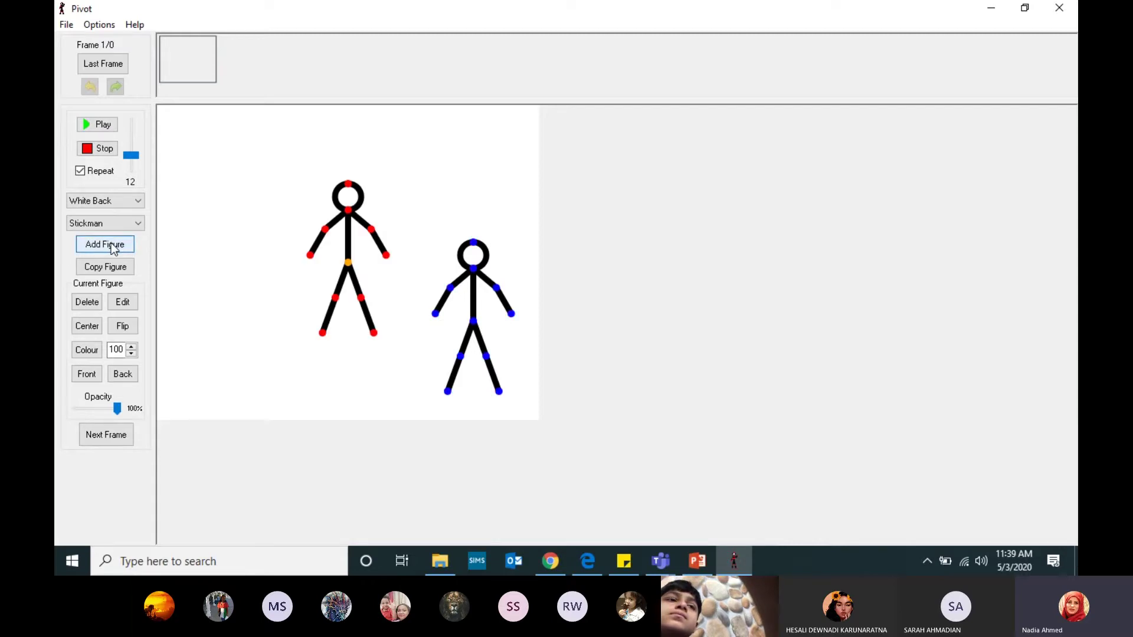
pyautogui.moveTo(348, 263); pyautogui.dragTo(309, 314)
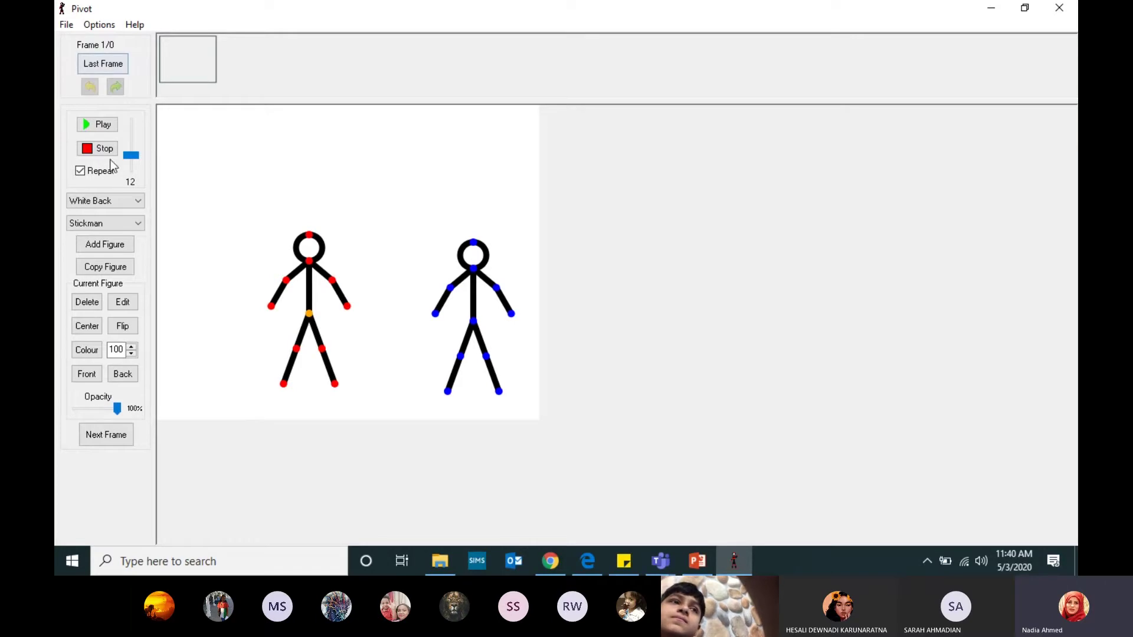
# Open the second stickman in the Stick Figure Builder and set its torso segment's thickness to 15
pyautogui.click(122, 303)
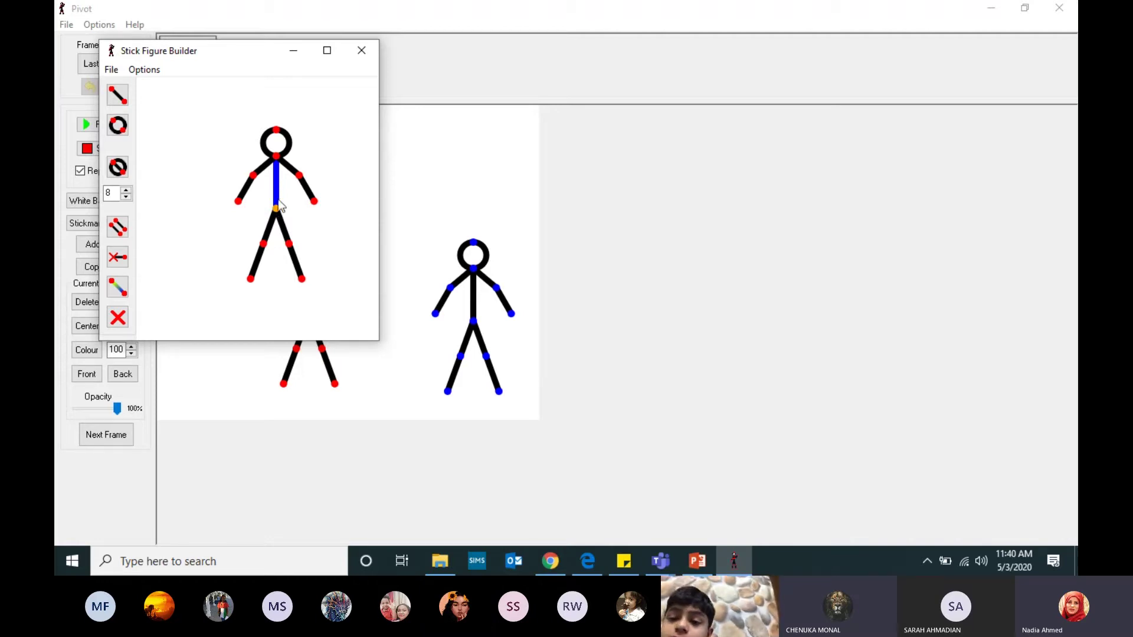
pyautogui.click(127, 190)
pyautogui.click(127, 190)
pyautogui.click(127, 191)
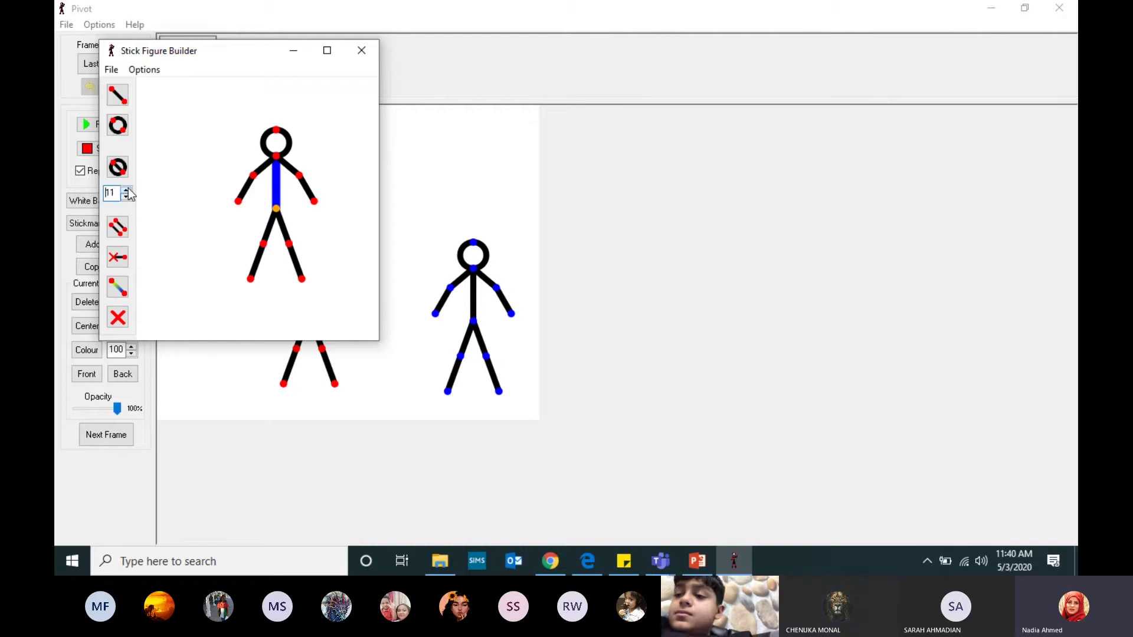
pyautogui.click(127, 190)
pyautogui.click(127, 190)
pyautogui.click(127, 190)
pyautogui.click(127, 190)
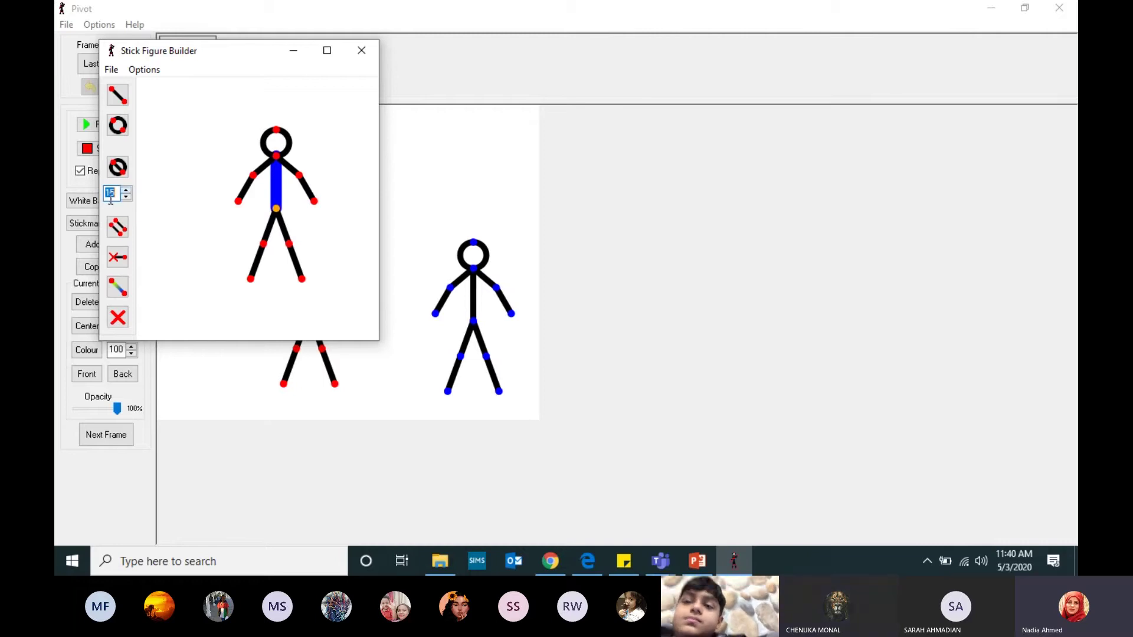
# Set the thickness of the arm on the figure's left side to 14 for the upper arm and 12 for the forearm
pyautogui.click(253, 176)
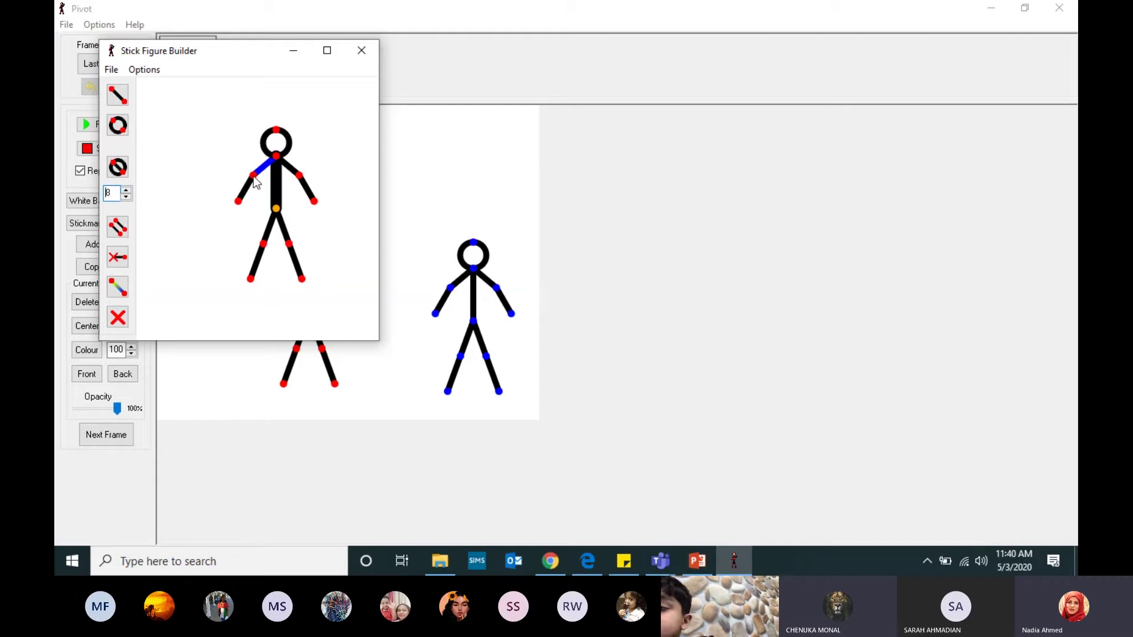
pyautogui.click(126, 190)
pyautogui.click(126, 191)
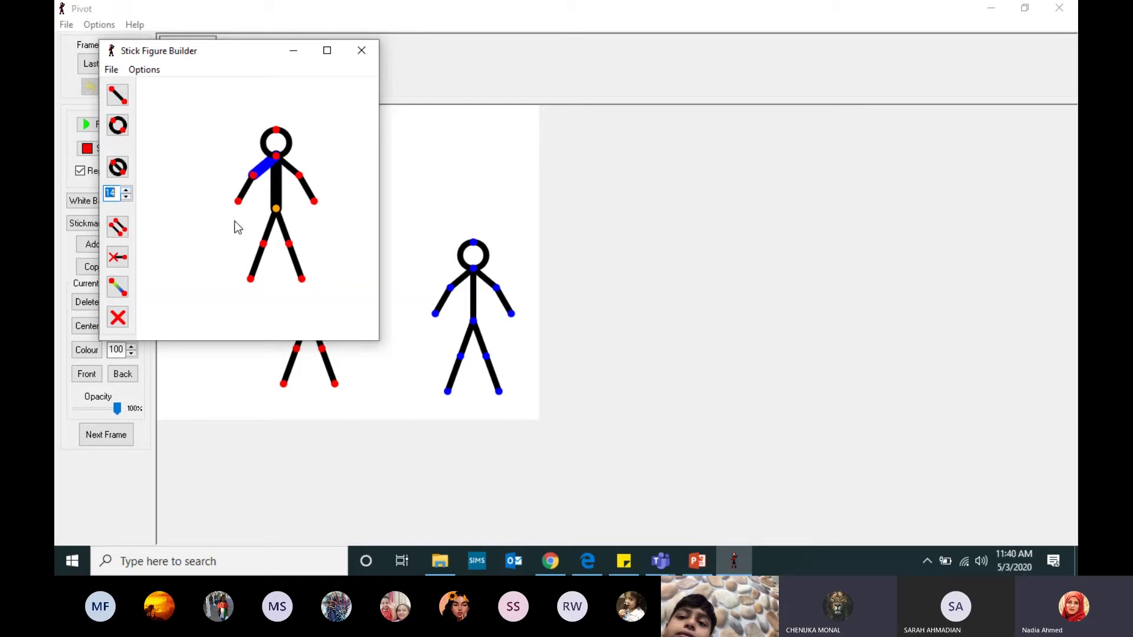
pyautogui.click(235, 203)
pyautogui.click(125, 191)
pyautogui.click(125, 191)
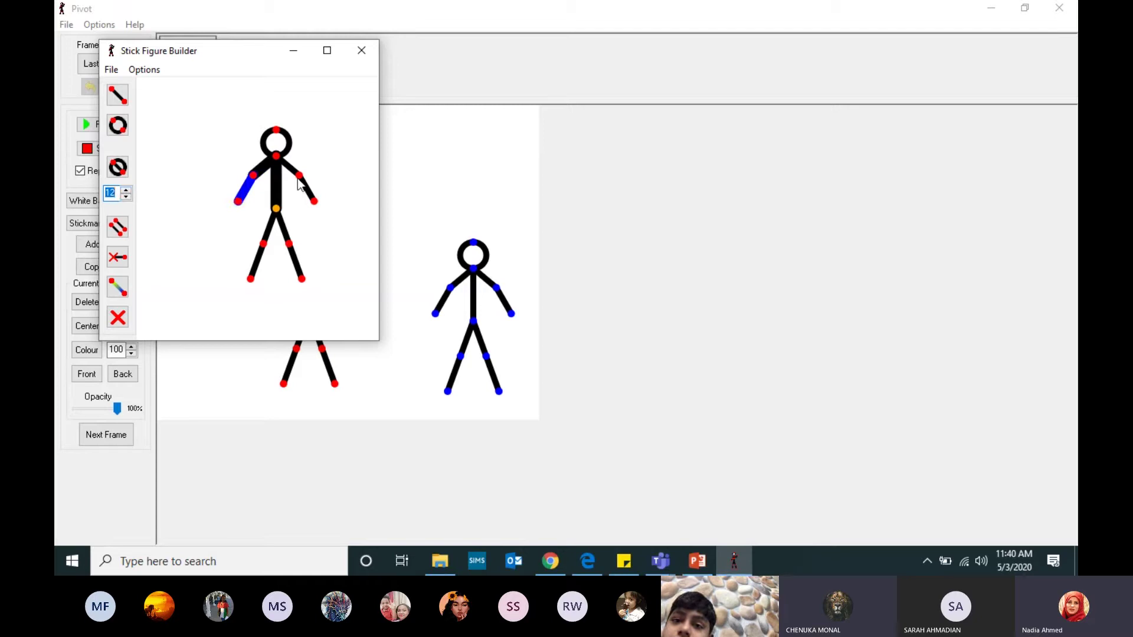
# Thicken the upper arm on the figure's right side and set that arm's forearm thickness to 13
pyautogui.click(297, 178)
pyautogui.click(126, 196)
pyautogui.click(126, 196)
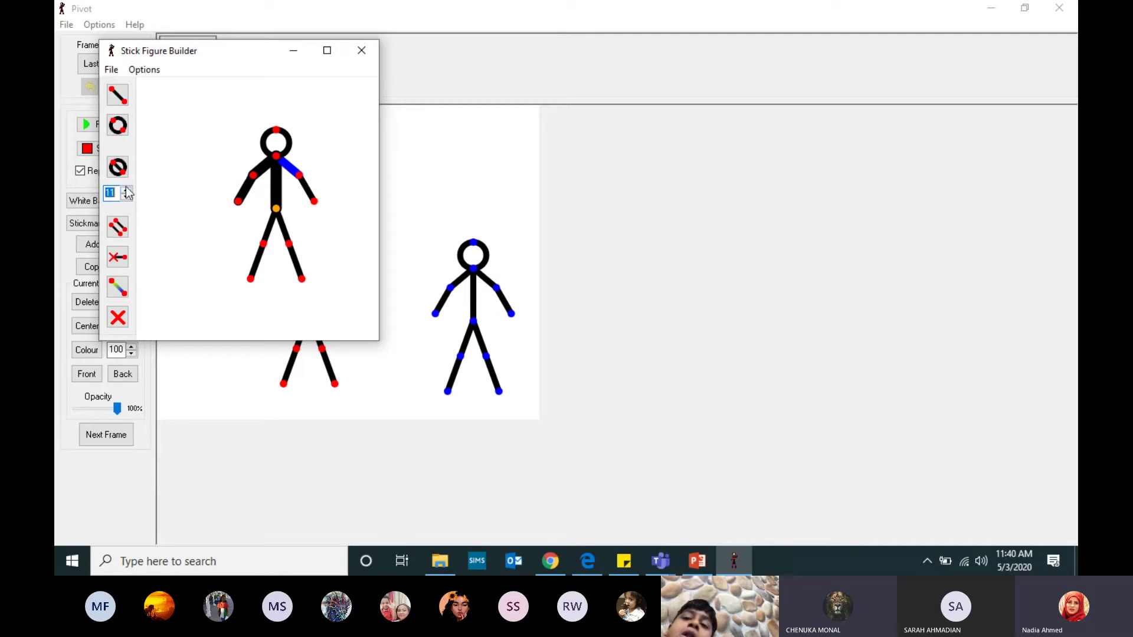
pyautogui.click(314, 205)
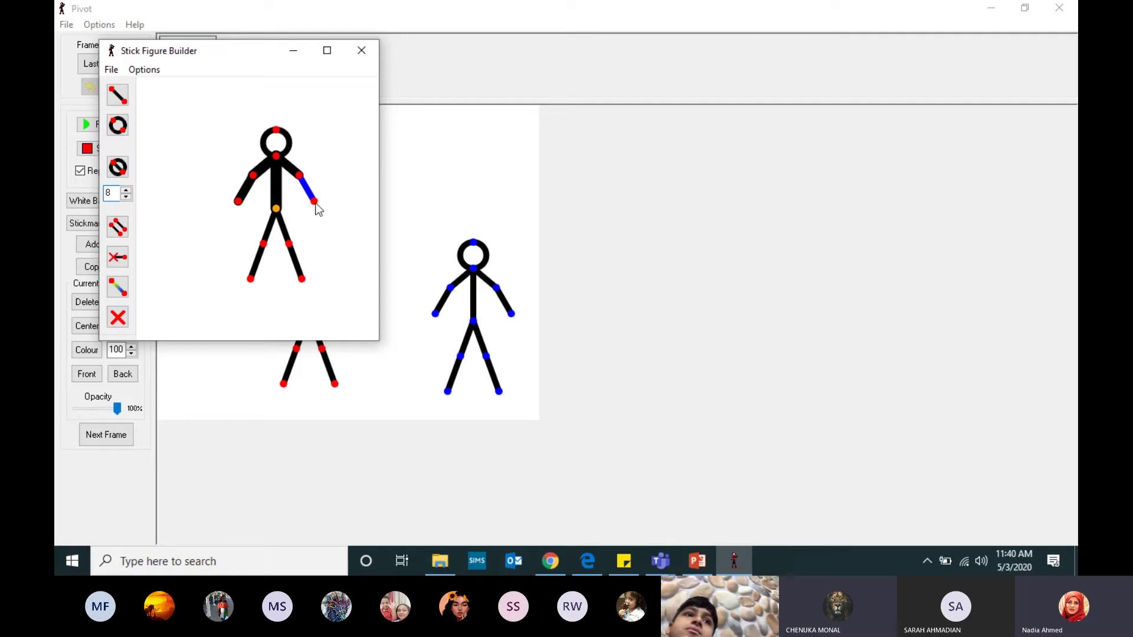
pyautogui.click(126, 190)
pyautogui.click(126, 190)
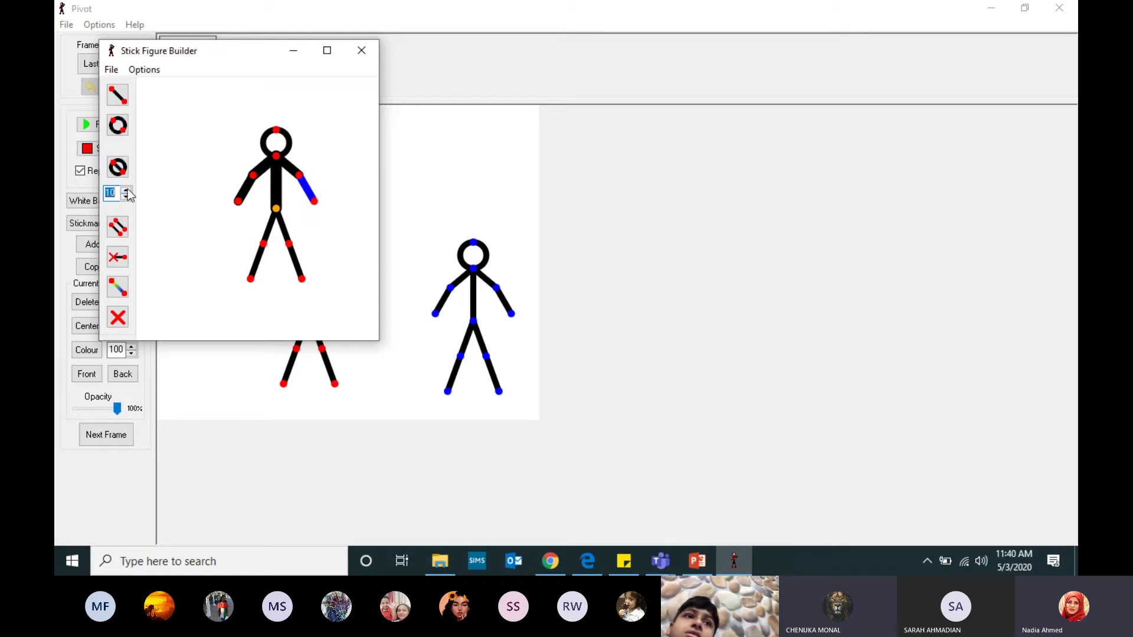
pyautogui.click(126, 190)
pyautogui.click(125, 190)
pyautogui.click(125, 190)
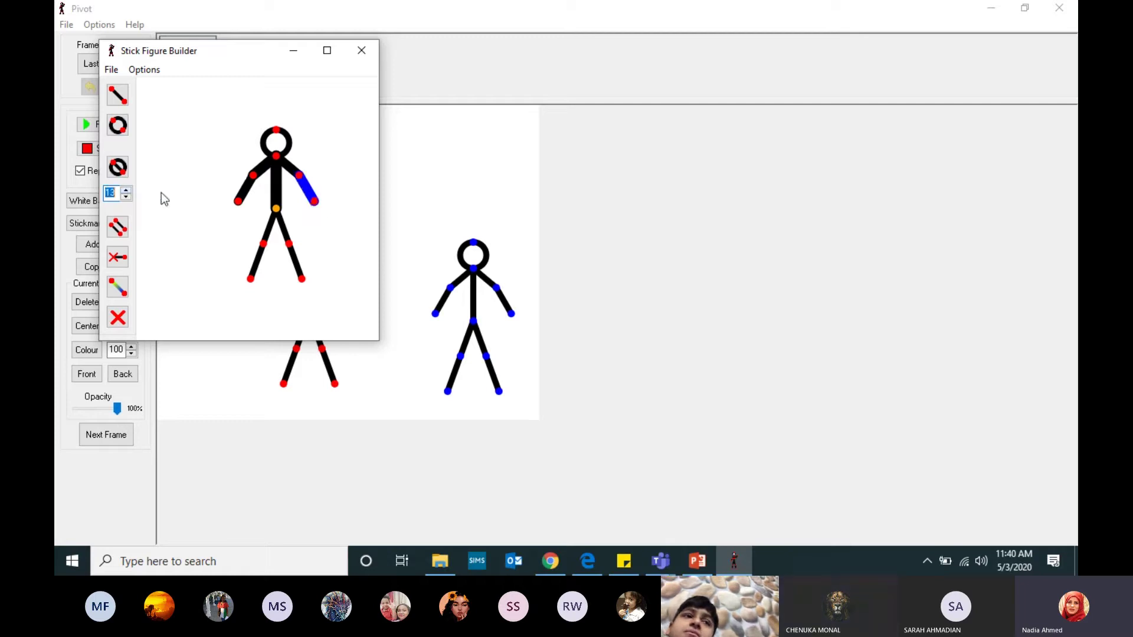
# Set the thickness of the thigh segment on the figure's left side to 13
pyautogui.click(262, 245)
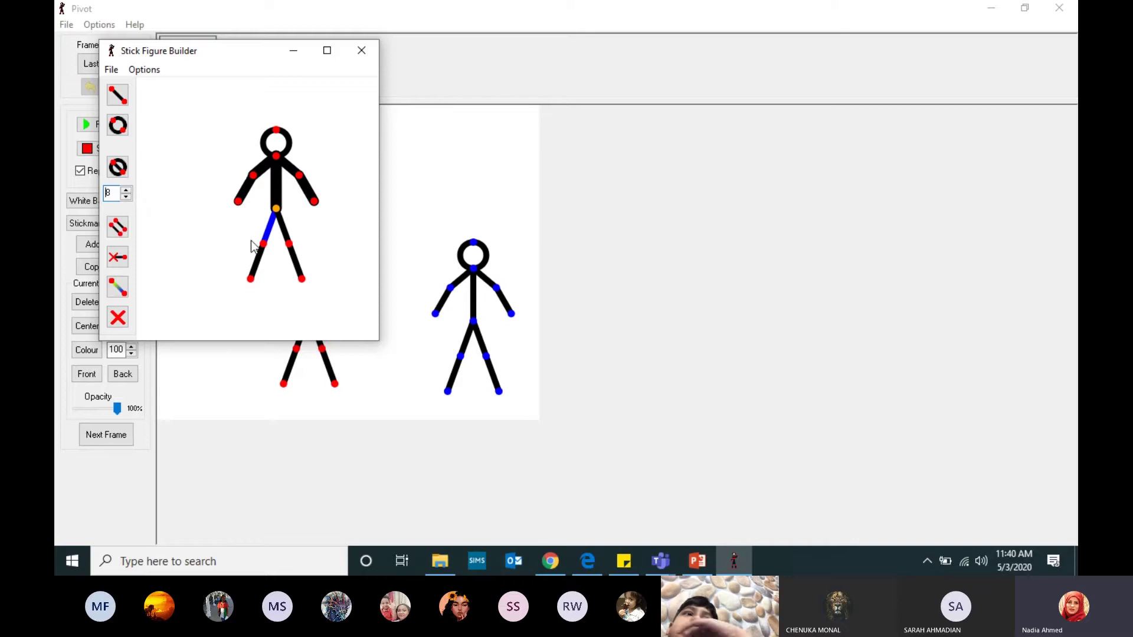
pyautogui.click(129, 190)
pyautogui.click(129, 190)
pyautogui.click(129, 190)
pyautogui.click(129, 190)
pyautogui.click(129, 190)
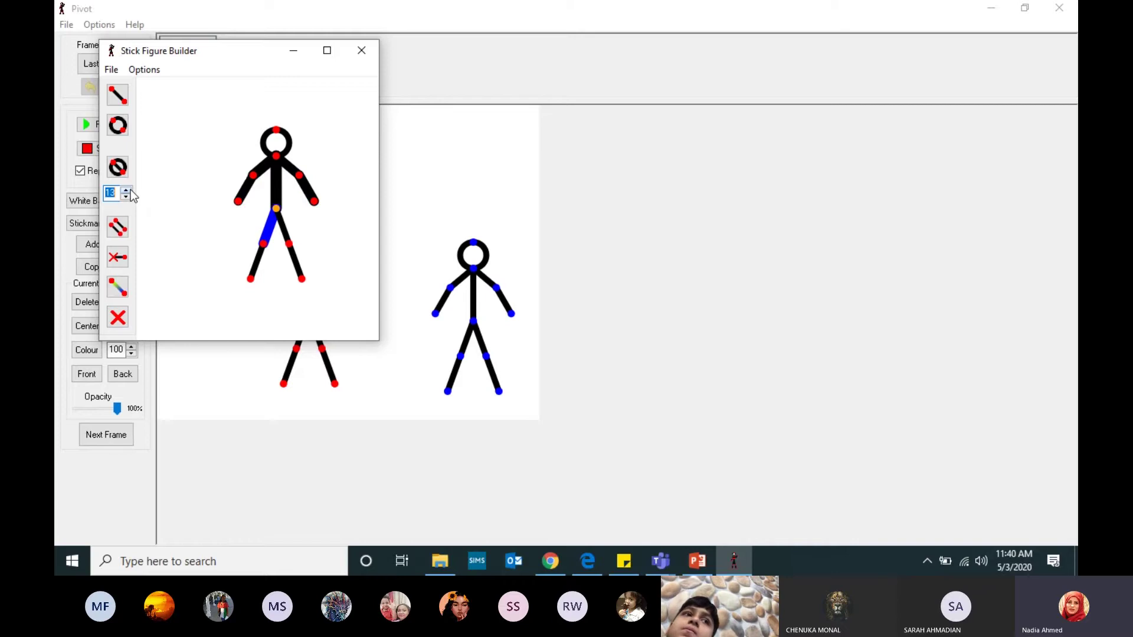
# Set the thickness of the thigh segment on the figure's right side to 13
pyautogui.click(288, 243)
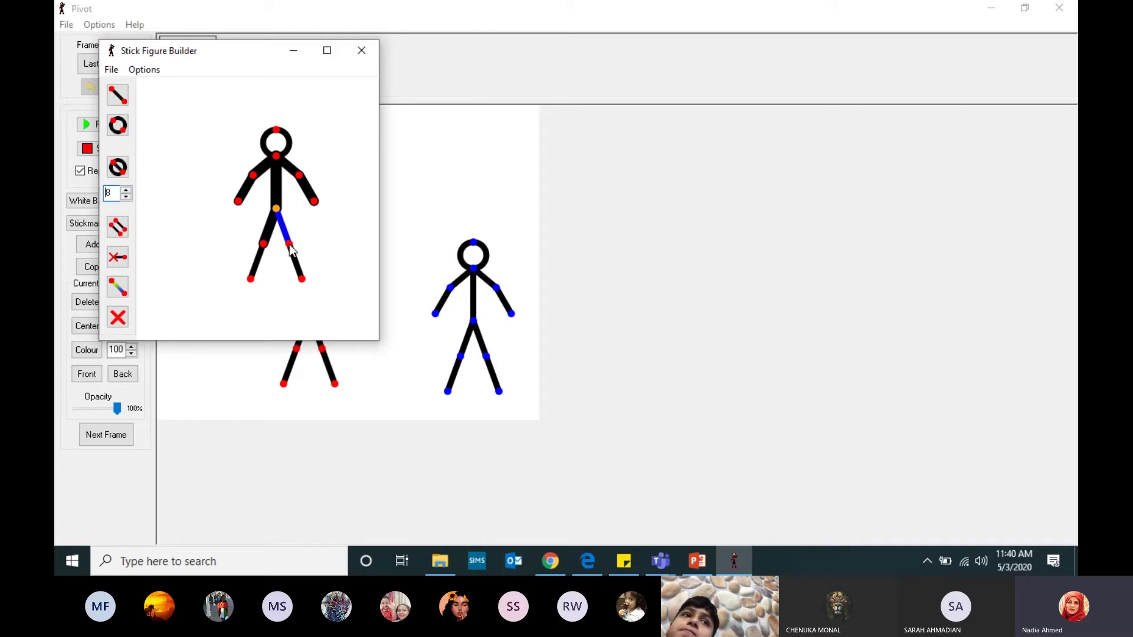
pyautogui.click(126, 190)
pyautogui.click(126, 191)
pyautogui.click(127, 190)
pyautogui.click(126, 190)
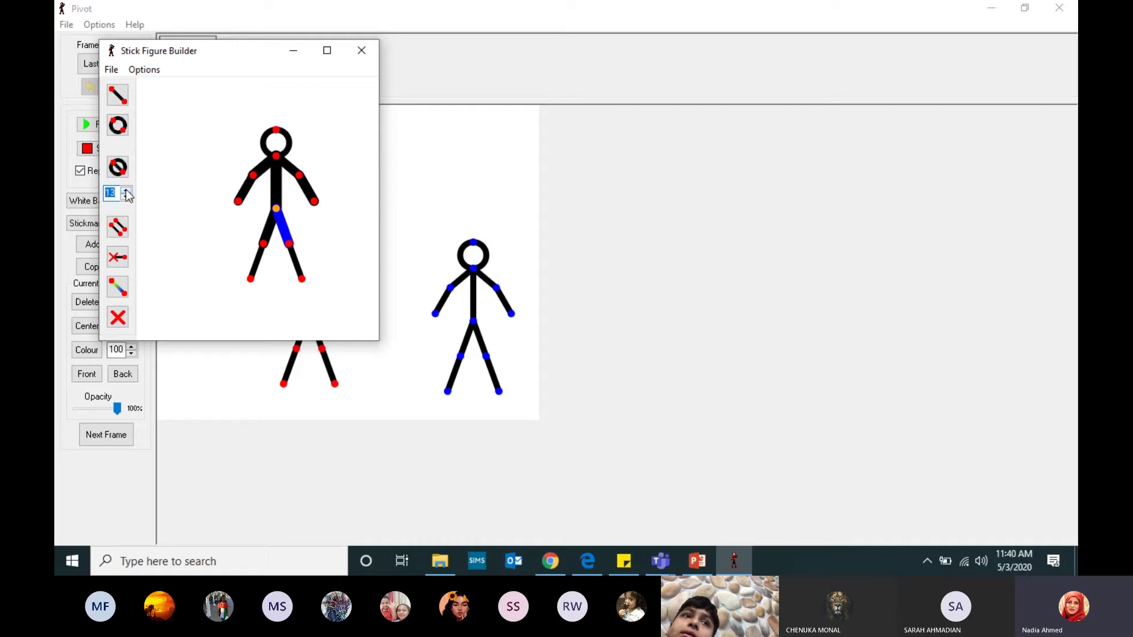
# Set the thickness of the lower leg on the figure's left side to 13
pyautogui.click(248, 275)
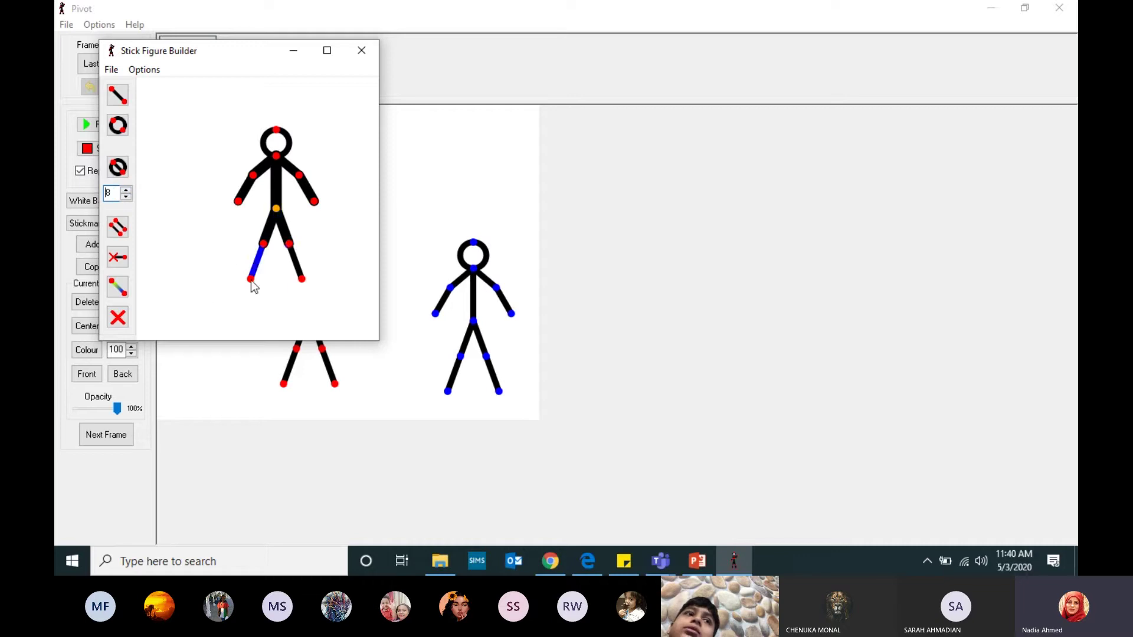
pyautogui.click(129, 189)
pyautogui.click(129, 190)
pyautogui.click(128, 190)
pyautogui.click(128, 189)
pyautogui.click(129, 190)
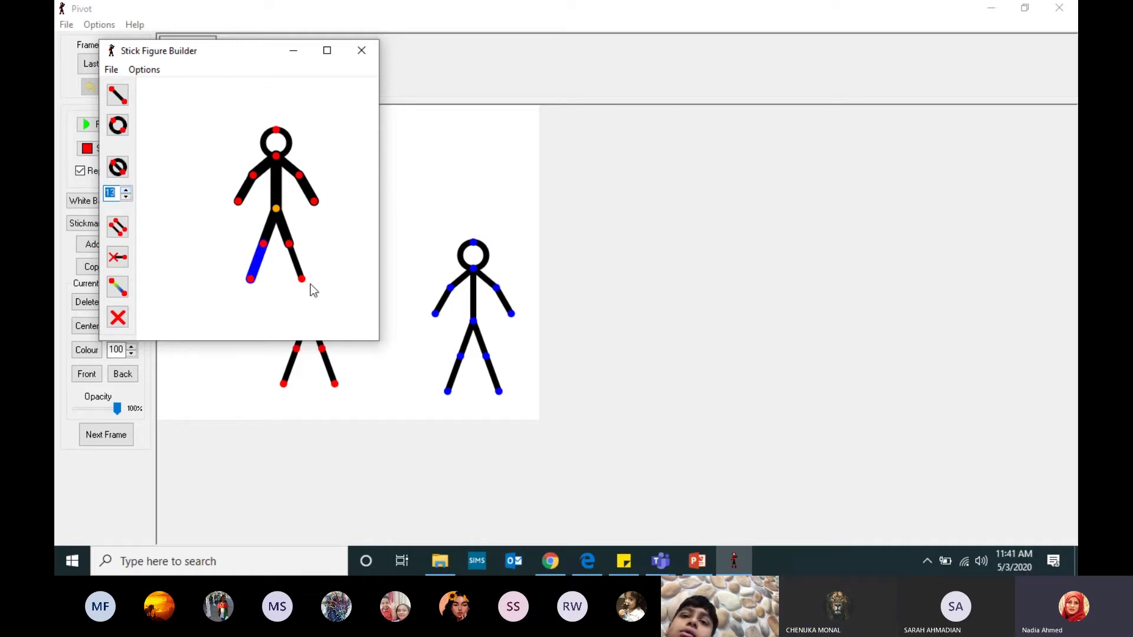
# Set the thickness of the lower leg on the figure's right side to 14
pyautogui.click(298, 273)
pyautogui.click(125, 189)
pyautogui.click(125, 190)
pyautogui.click(126, 190)
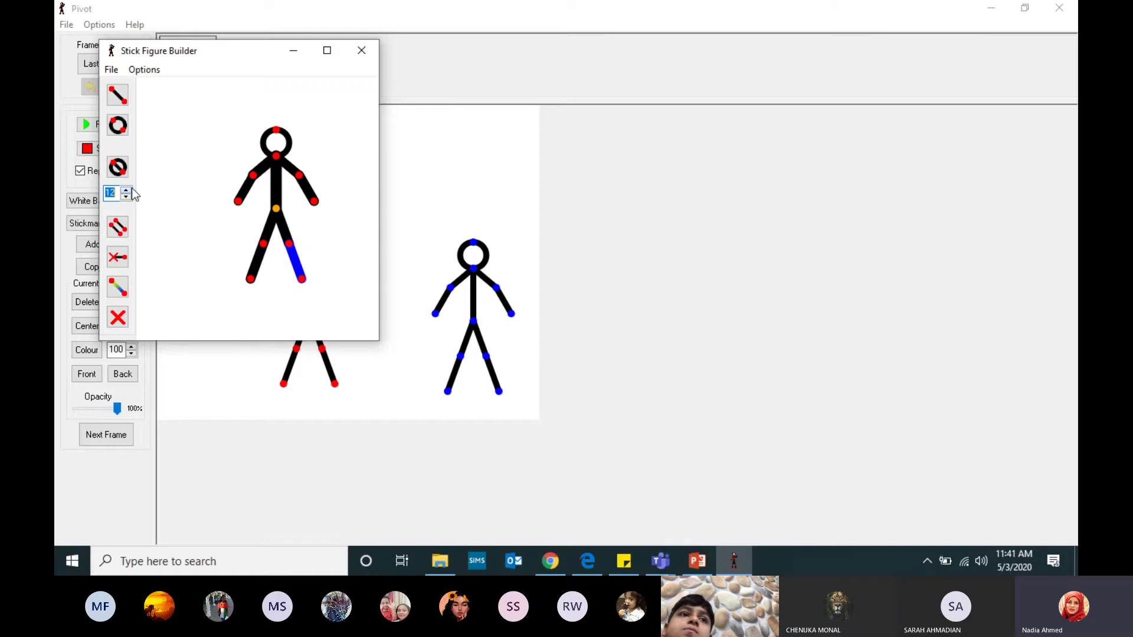
pyautogui.click(126, 189)
pyautogui.click(126, 190)
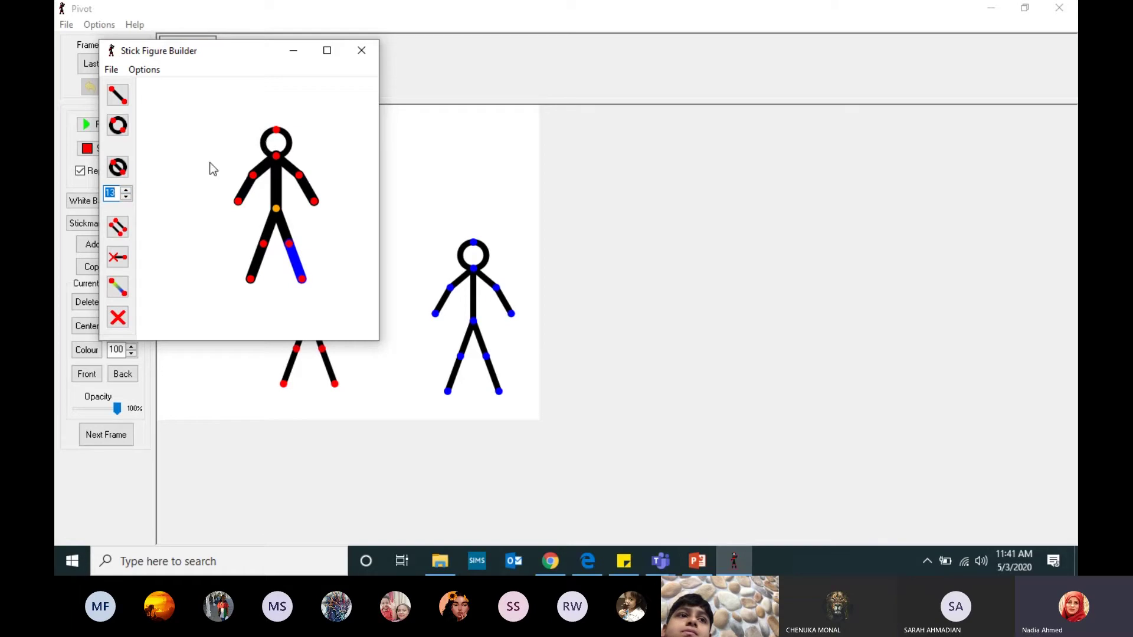
pyautogui.click(126, 189)
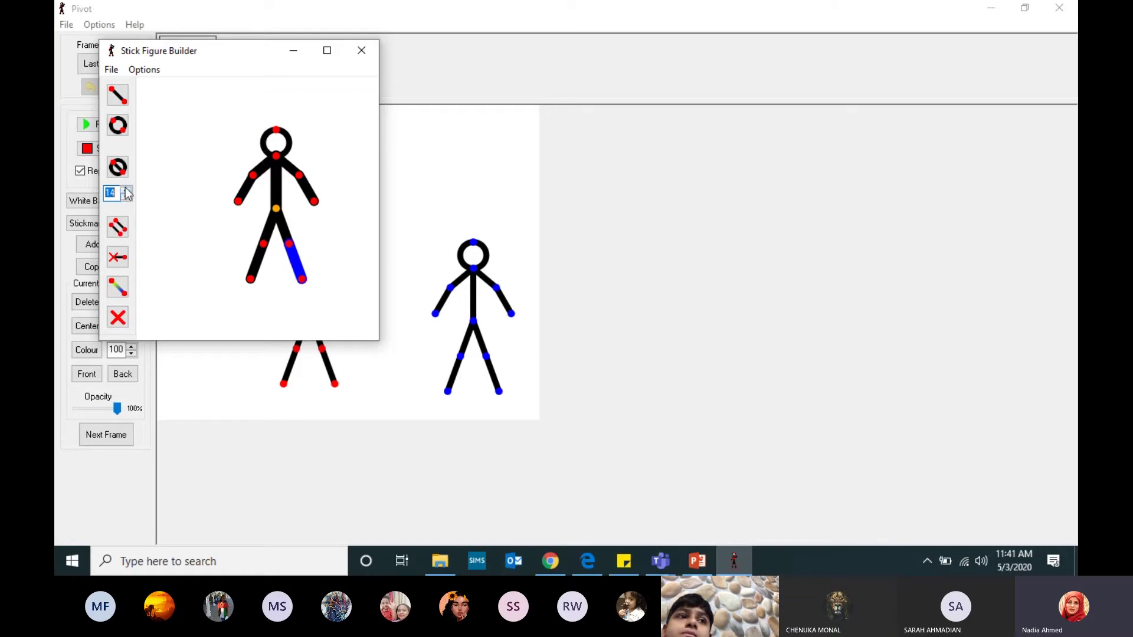
# Try a thickness of 7 on the head circle, and return it to 8
pyautogui.click(277, 133)
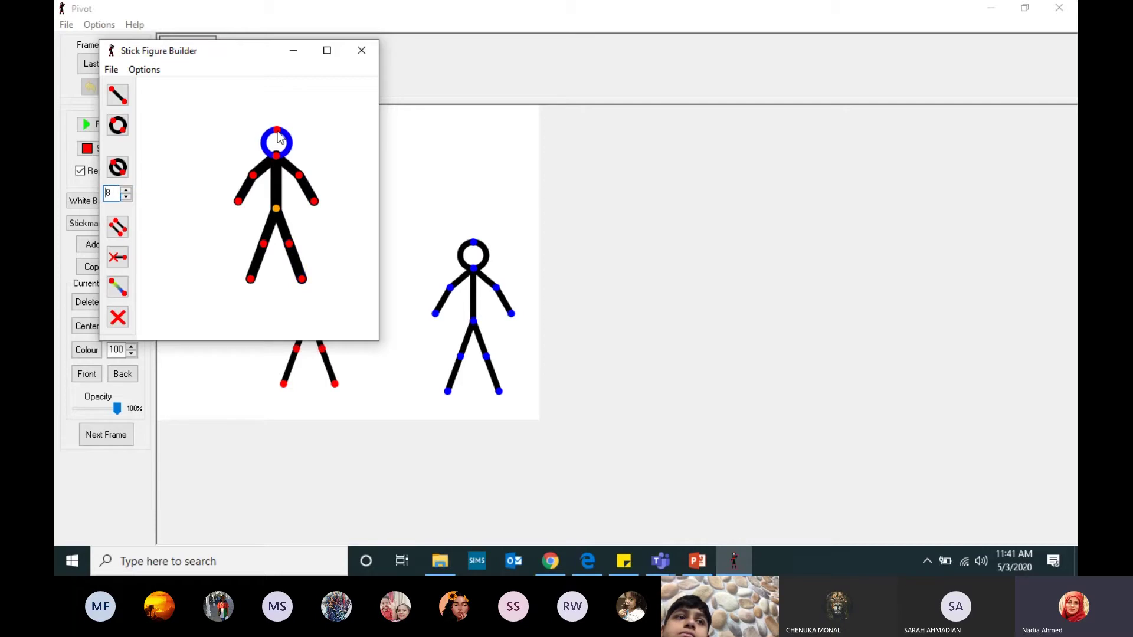
pyautogui.click(126, 197)
pyautogui.click(126, 190)
pyautogui.click(127, 190)
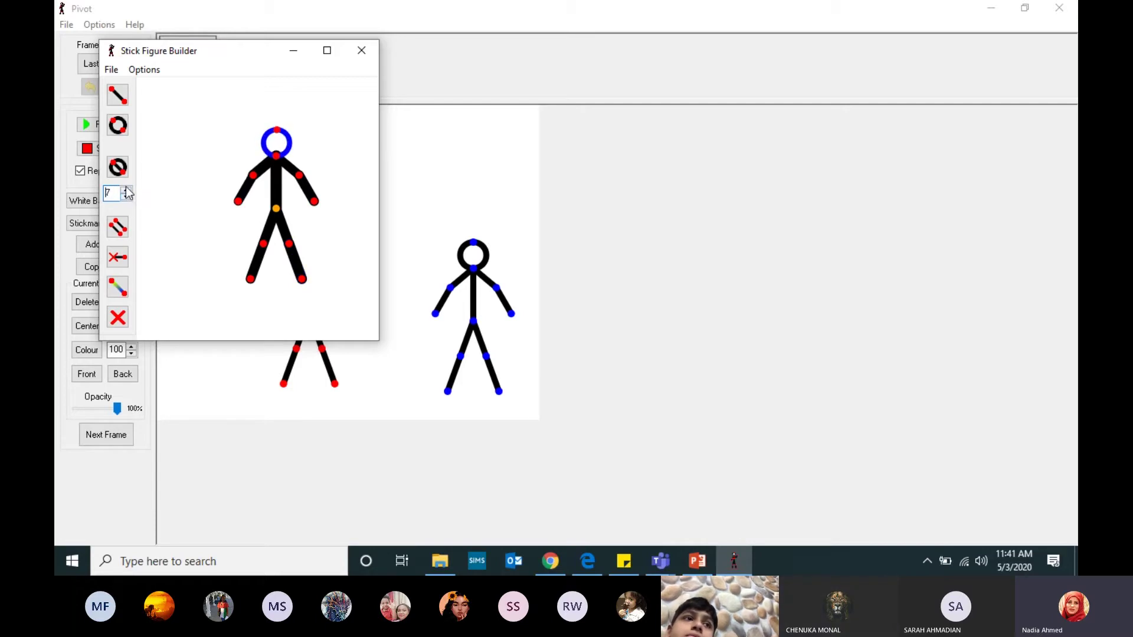
pyautogui.click(126, 190)
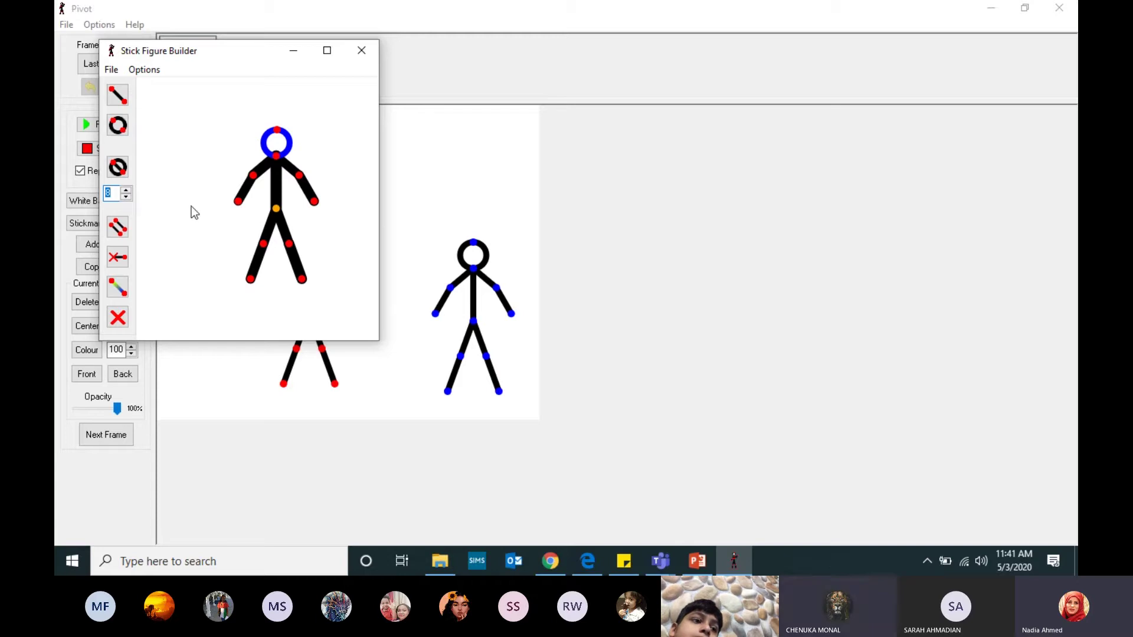
# Add the thickened figure to the animation under the name "stick man" and close the Stick Figure Builder
pyautogui.click(111, 70)
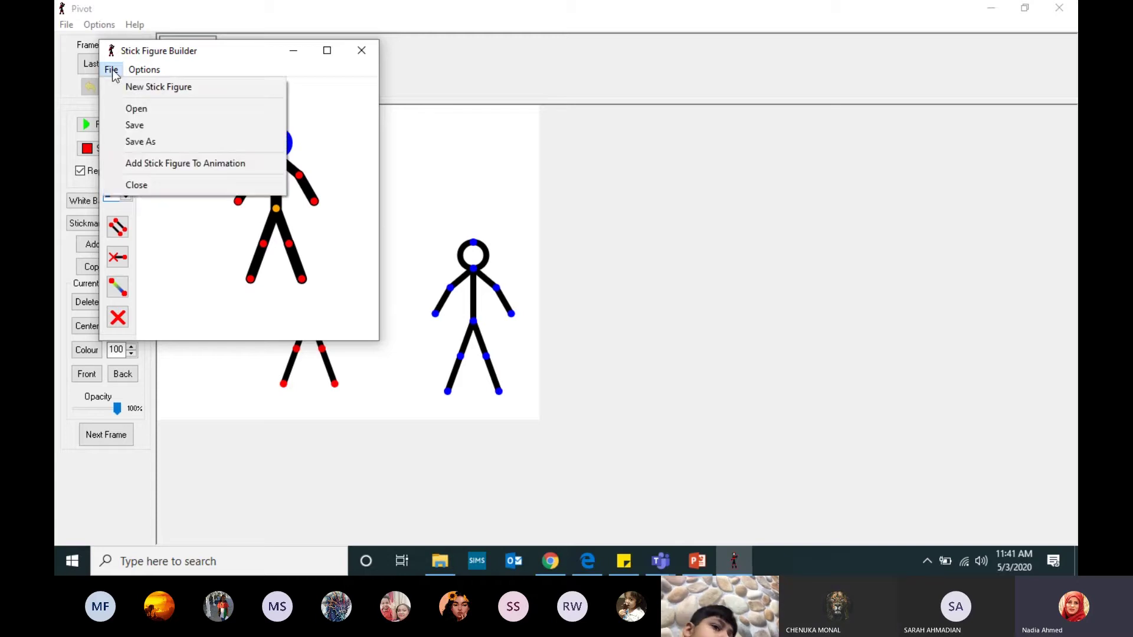
pyautogui.click(187, 161)
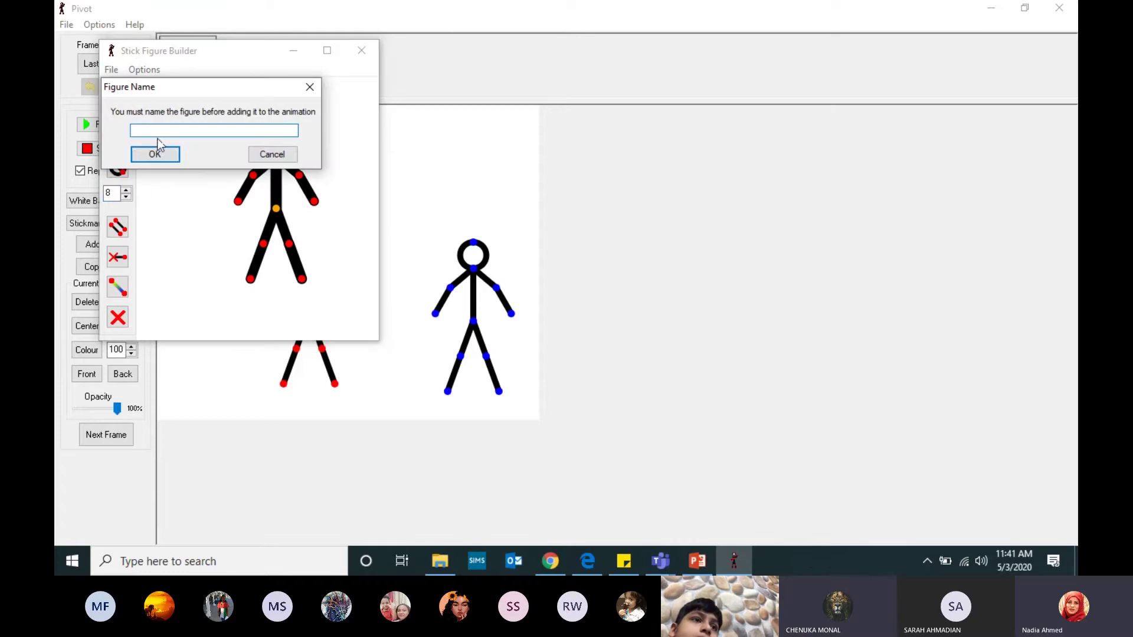
pyautogui.write('sit')
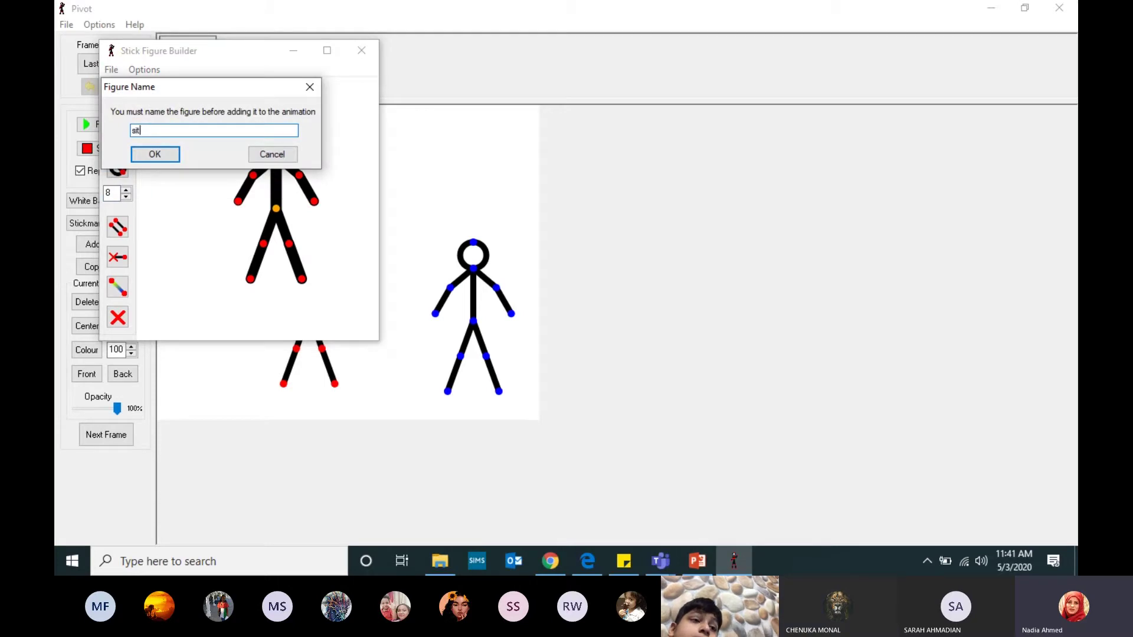
pyautogui.press('BackSpace')
pyautogui.press('BackSpace')
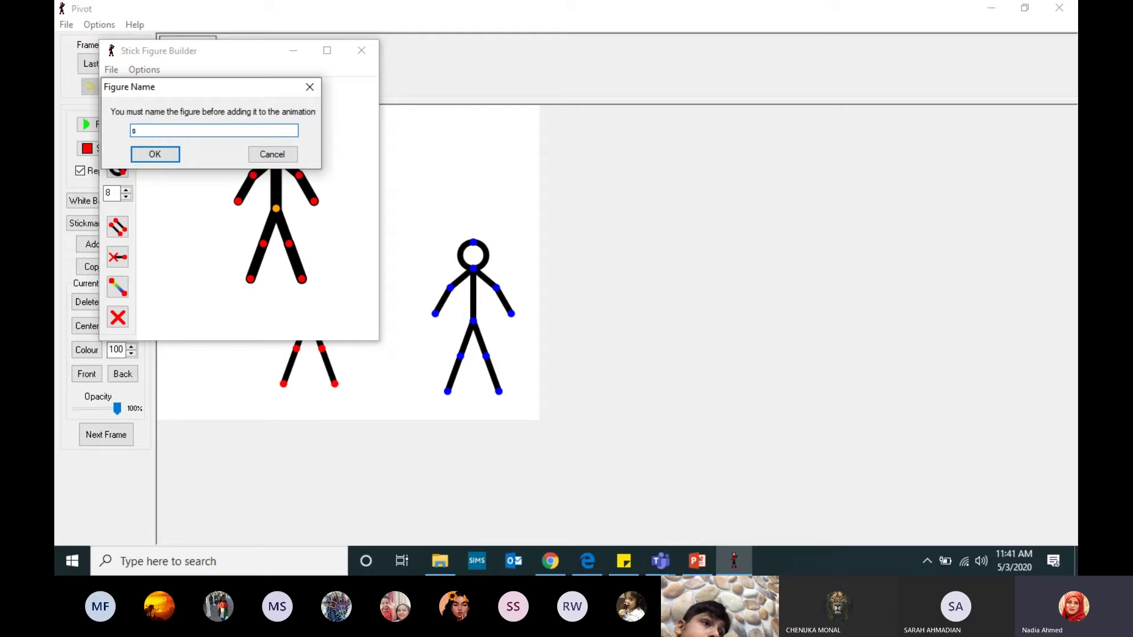
pyautogui.write('tick')
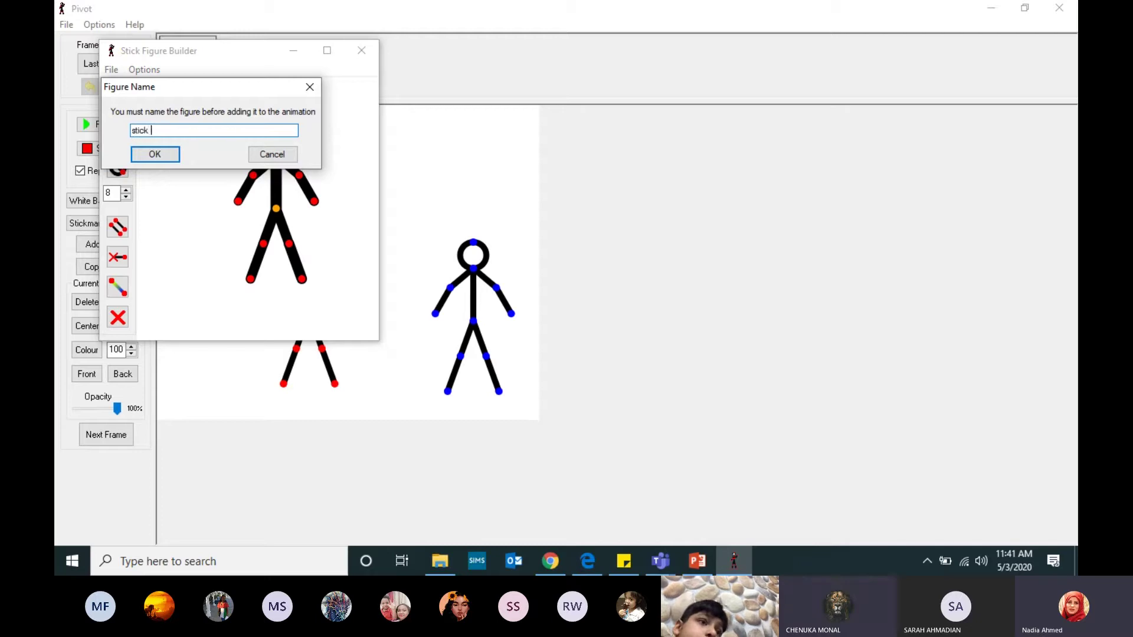
pyautogui.write(' man2')
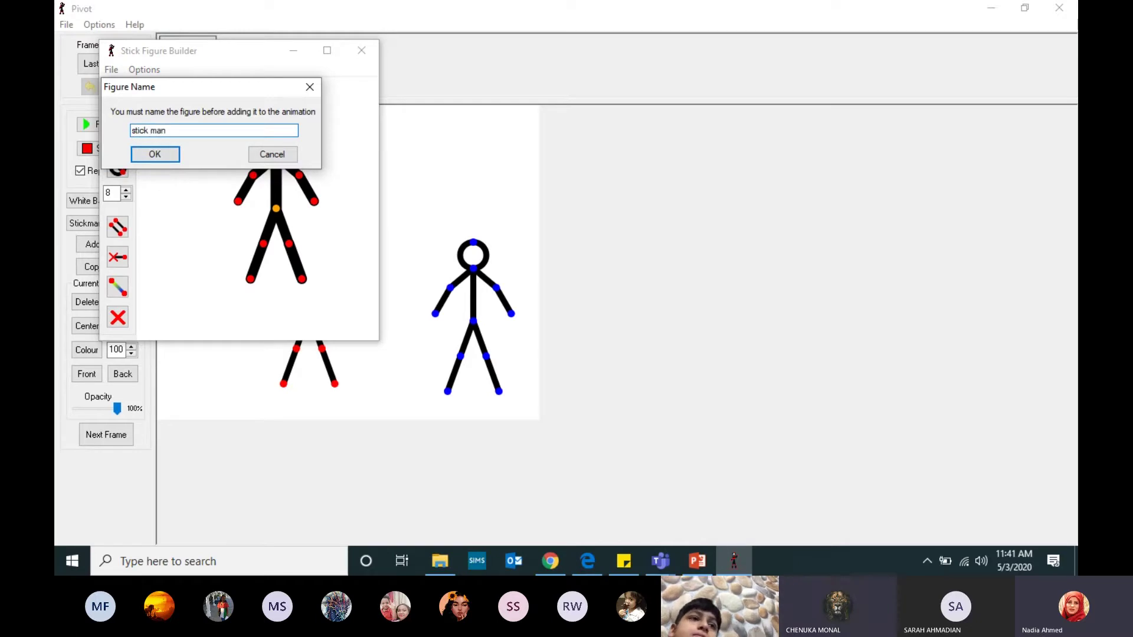
pyautogui.click(168, 154)
pyautogui.click(361, 52)
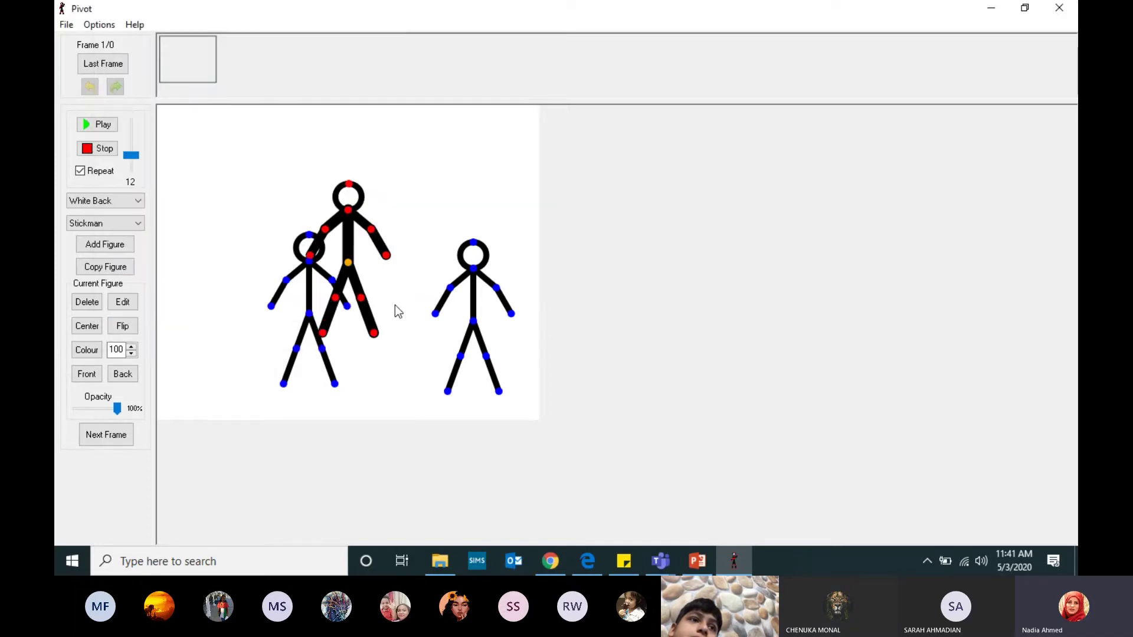
# Move the thick figure between the two thin stickmen, and delete the thin one on its left
pyautogui.moveTo(349, 266); pyautogui.dragTo(396, 316)
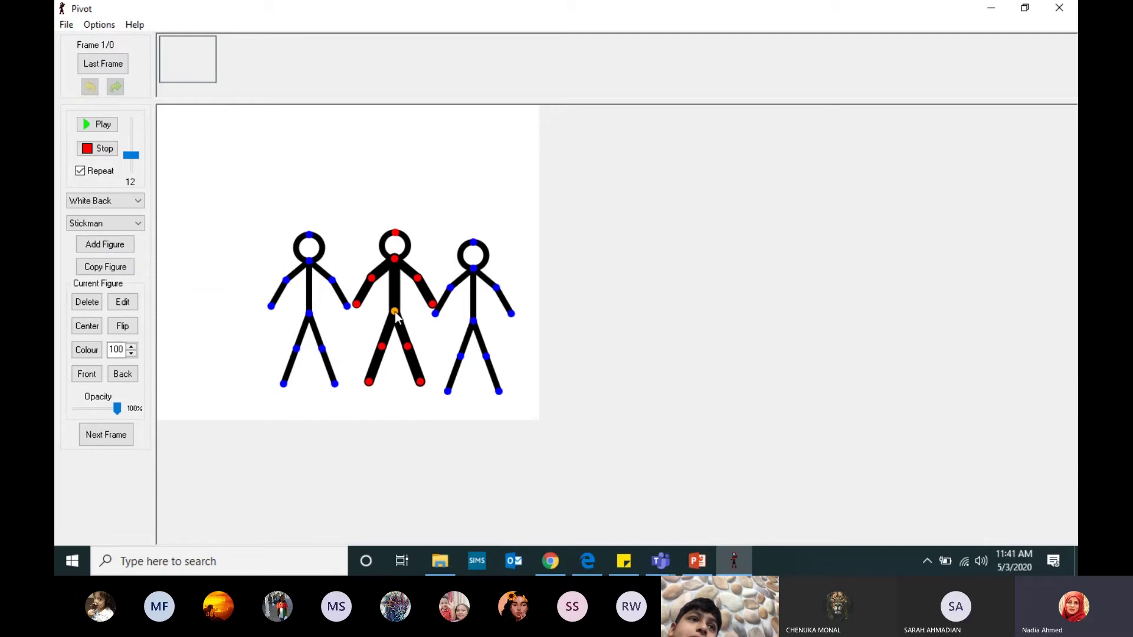
pyautogui.click(310, 264)
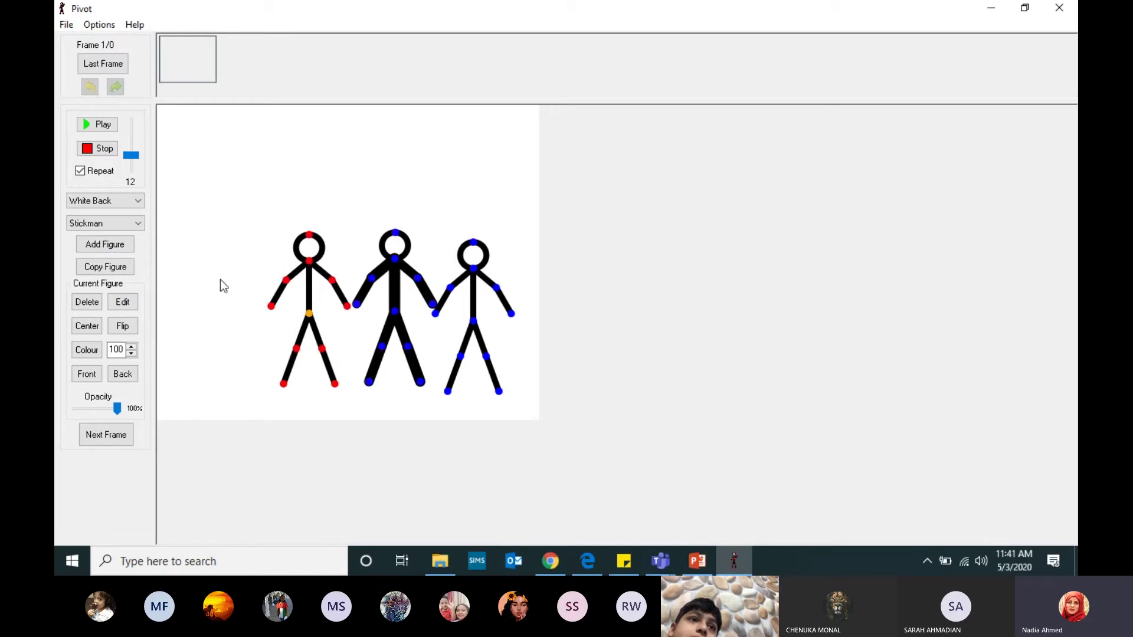
pyautogui.click(88, 302)
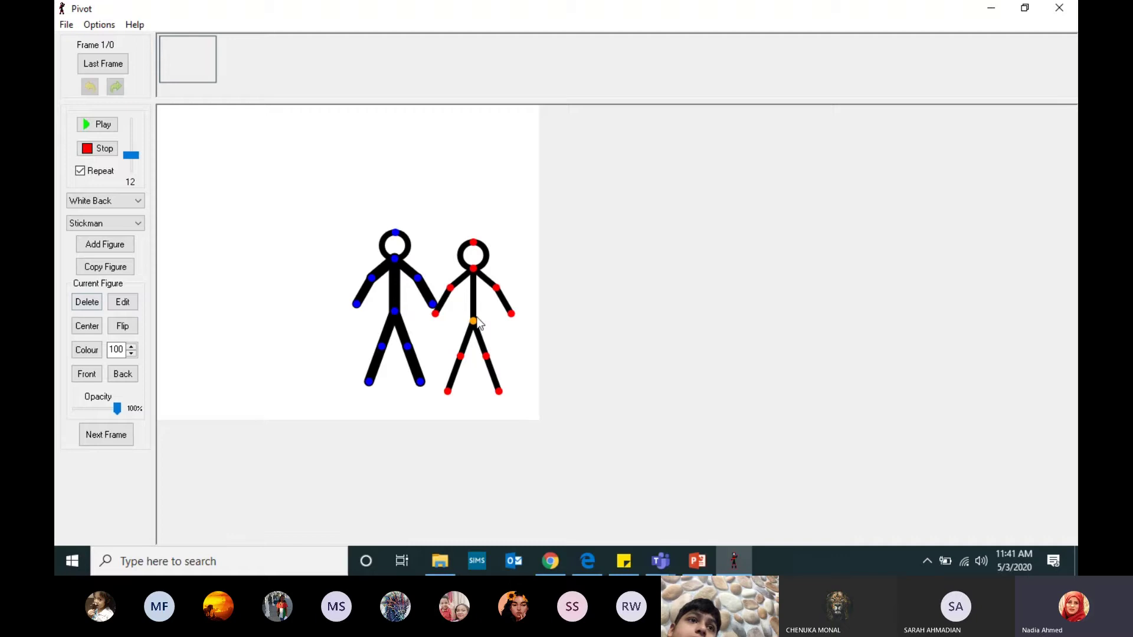
# Move the remaining thin stickman to the left half of the canvas and the thick figure to the right side
pyautogui.moveTo(473, 321); pyautogui.dragTo(278, 306)
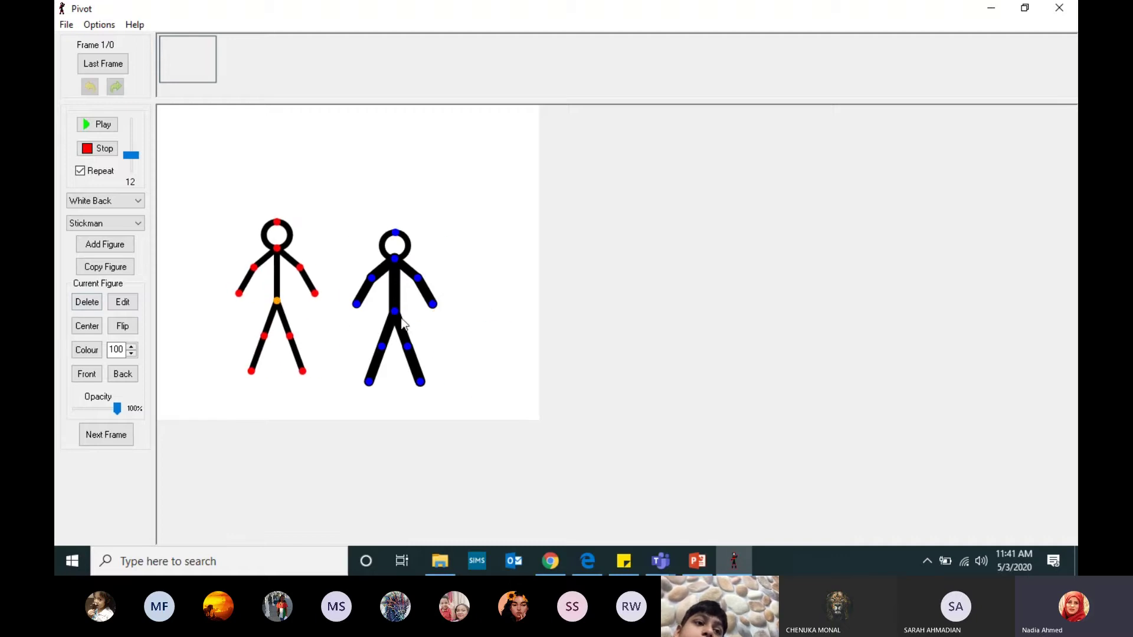
pyautogui.moveTo(395, 311); pyautogui.dragTo(473, 313)
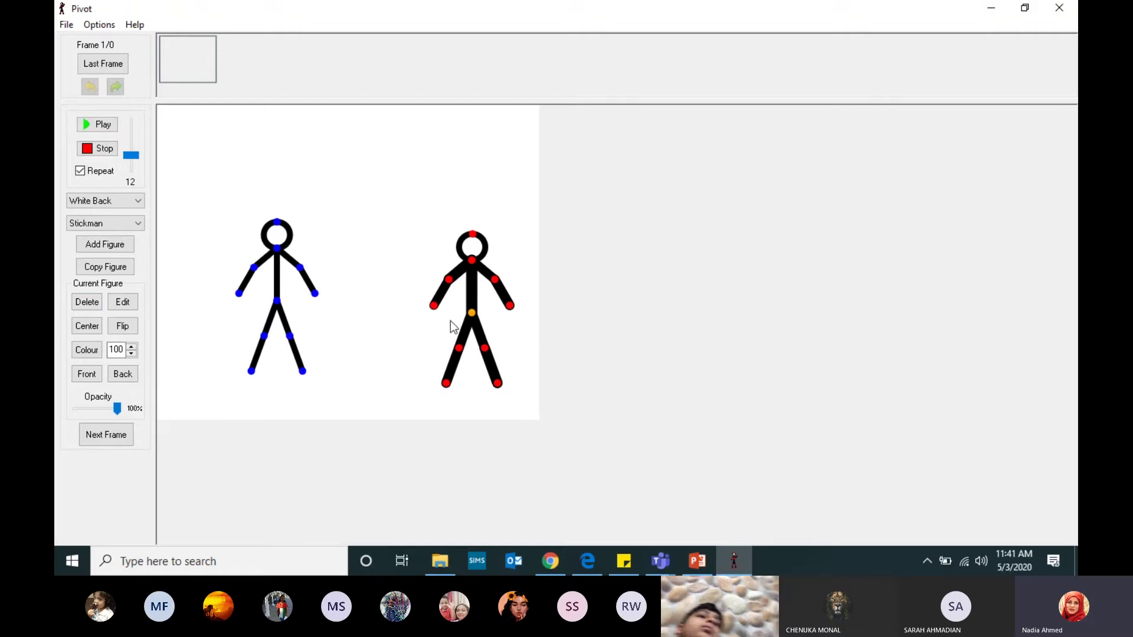
pyautogui.moveTo(272, 300); pyautogui.dragTo(275, 300)
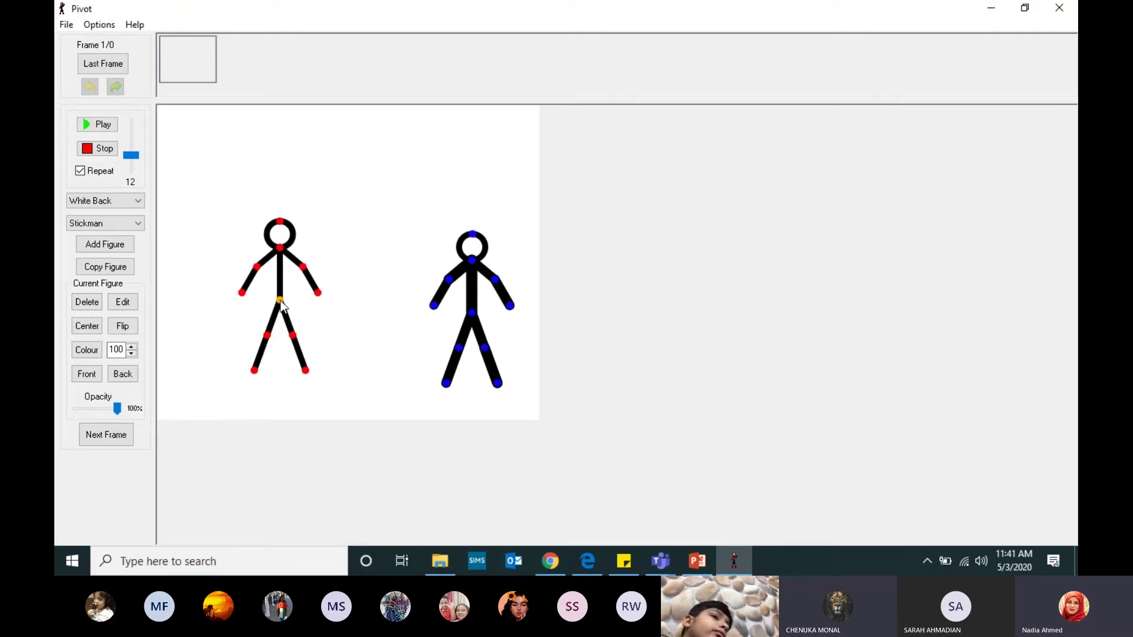
# Open the thin stickman in the Stick Figure Builder, shift it lower in the drawing area, and turn its torso line into a circle
pyautogui.click(123, 302)
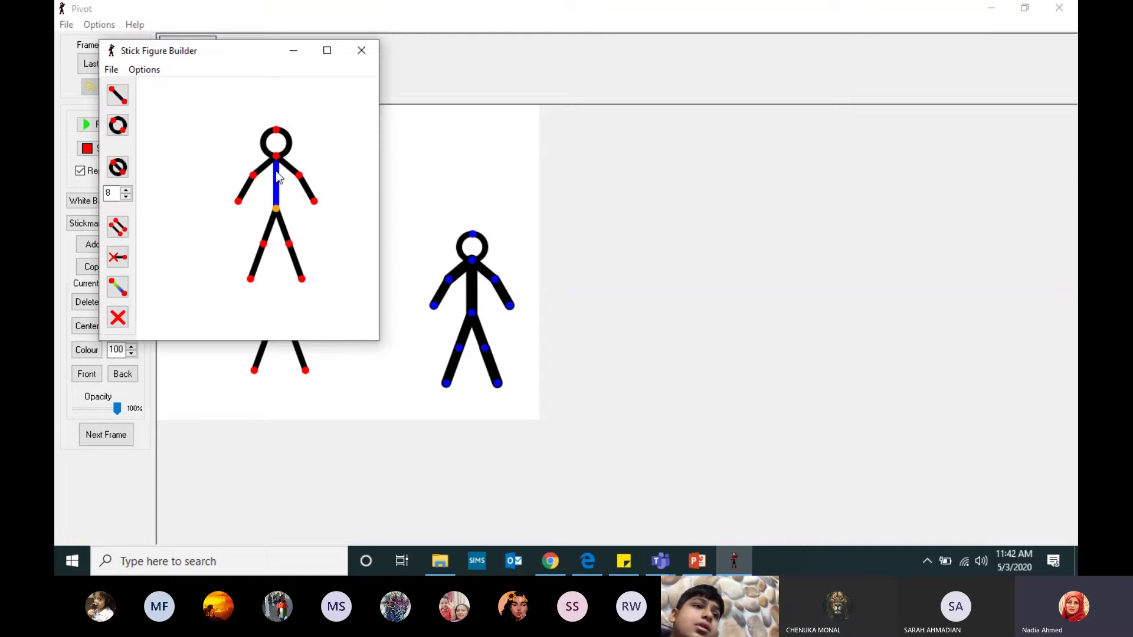
pyautogui.moveTo(277, 209); pyautogui.dragTo(287, 246)
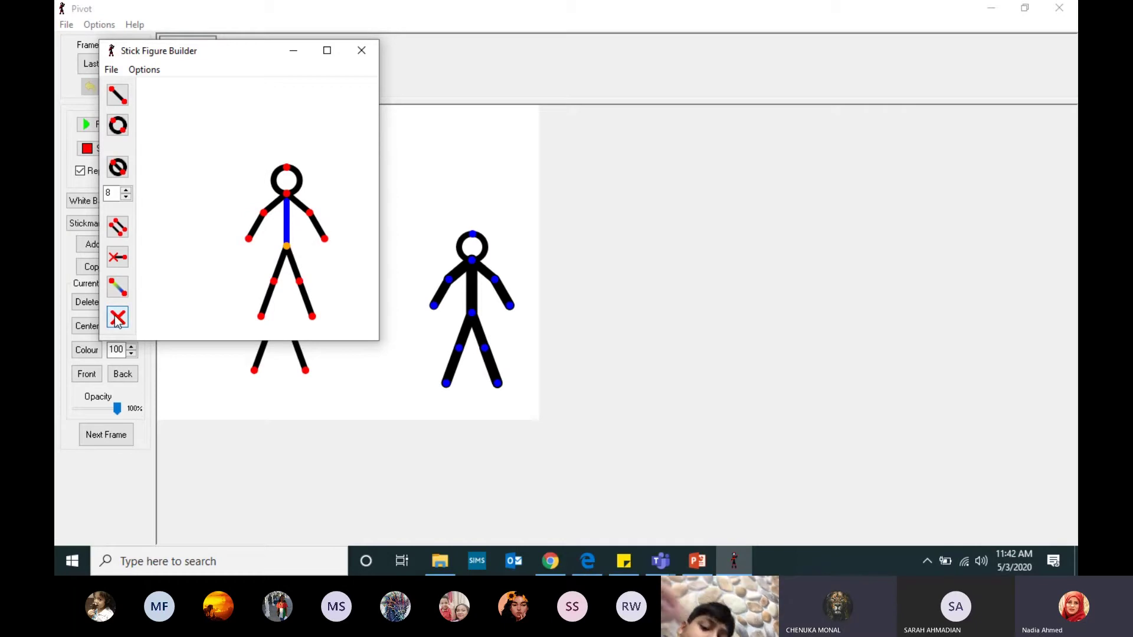
pyautogui.click(118, 167)
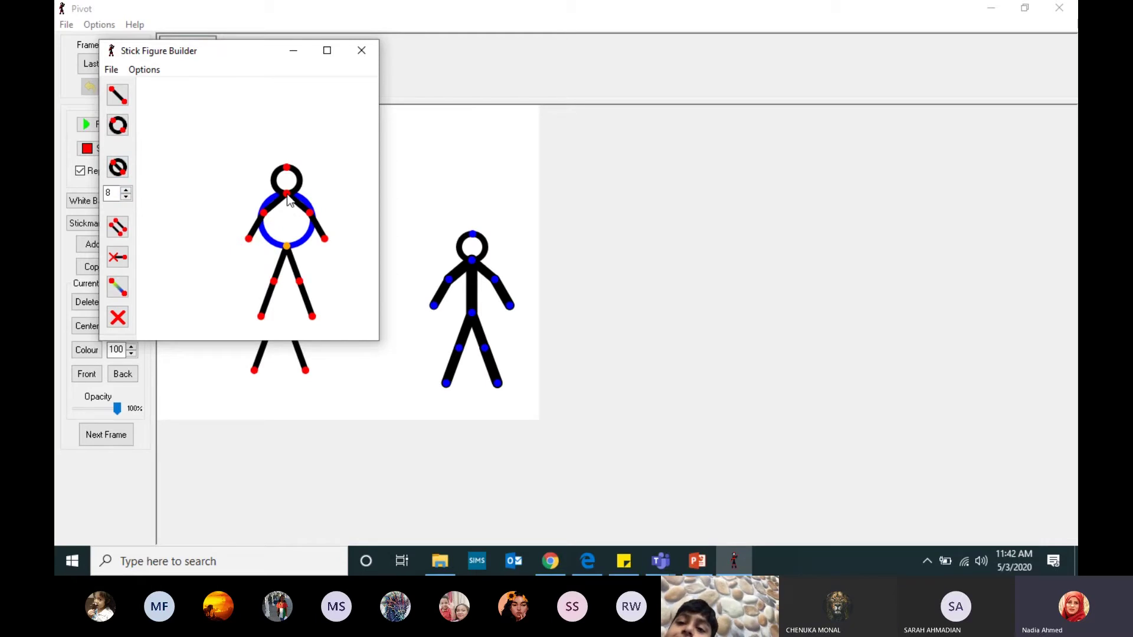
# Turn the thigh and the upper arm on the figure's left side from lines into circles
pyautogui.click(277, 280)
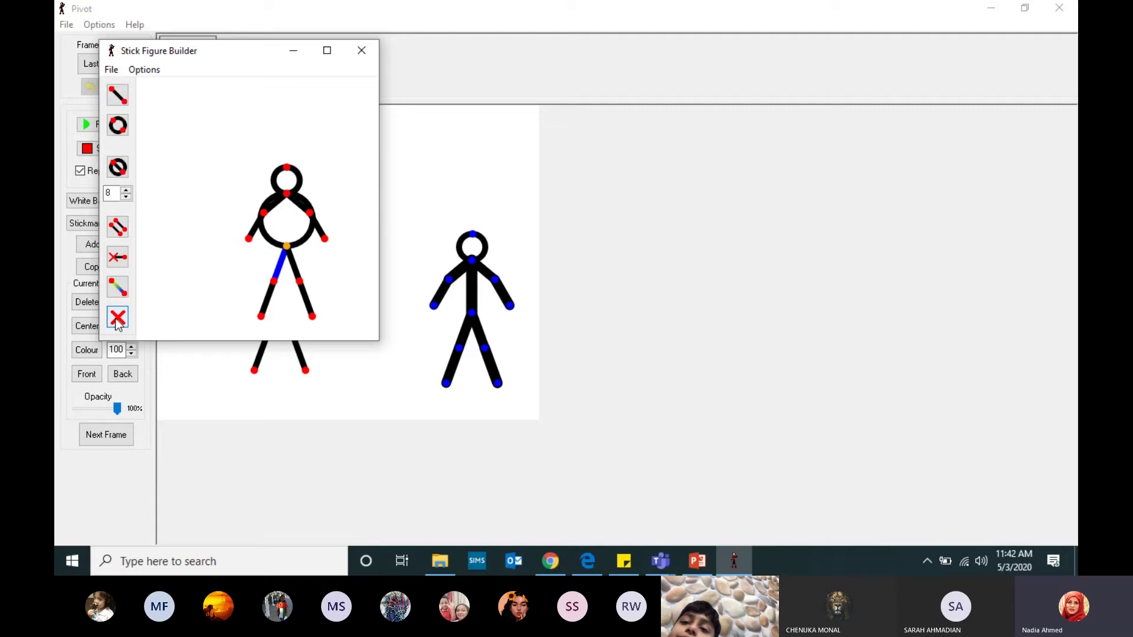
pyautogui.click(117, 167)
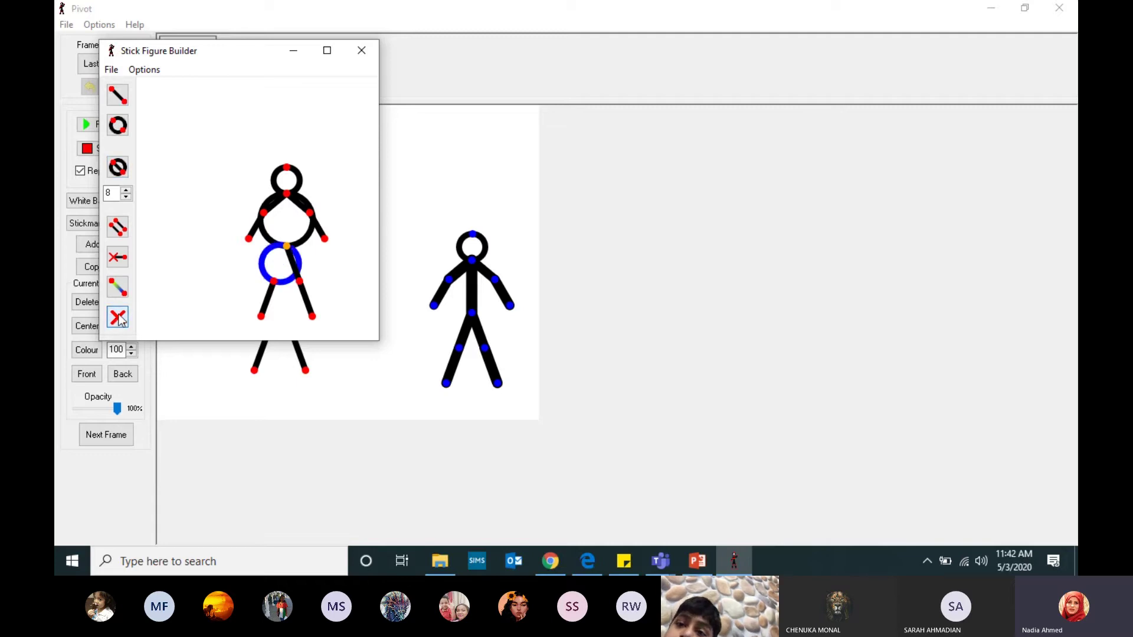
pyautogui.click(295, 268)
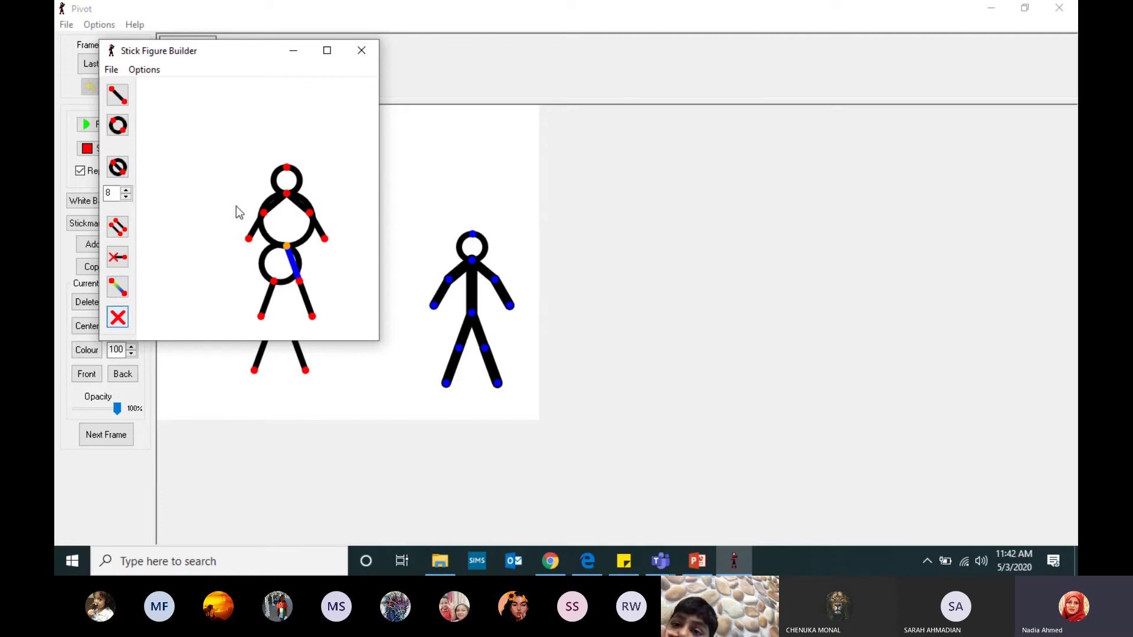
pyautogui.click(267, 212)
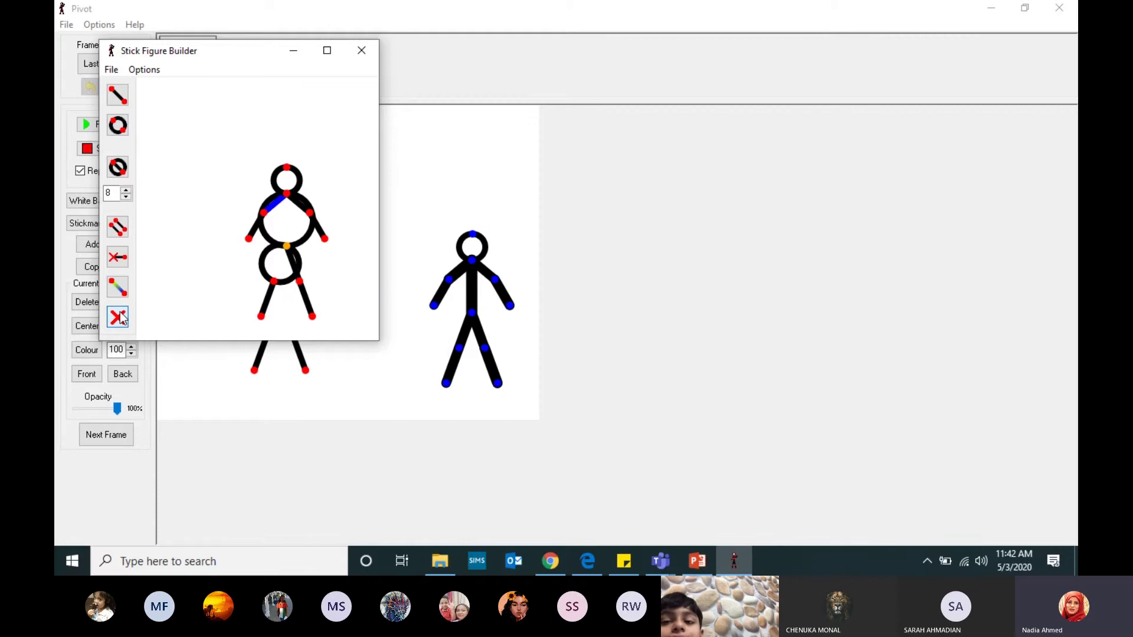
pyautogui.click(117, 168)
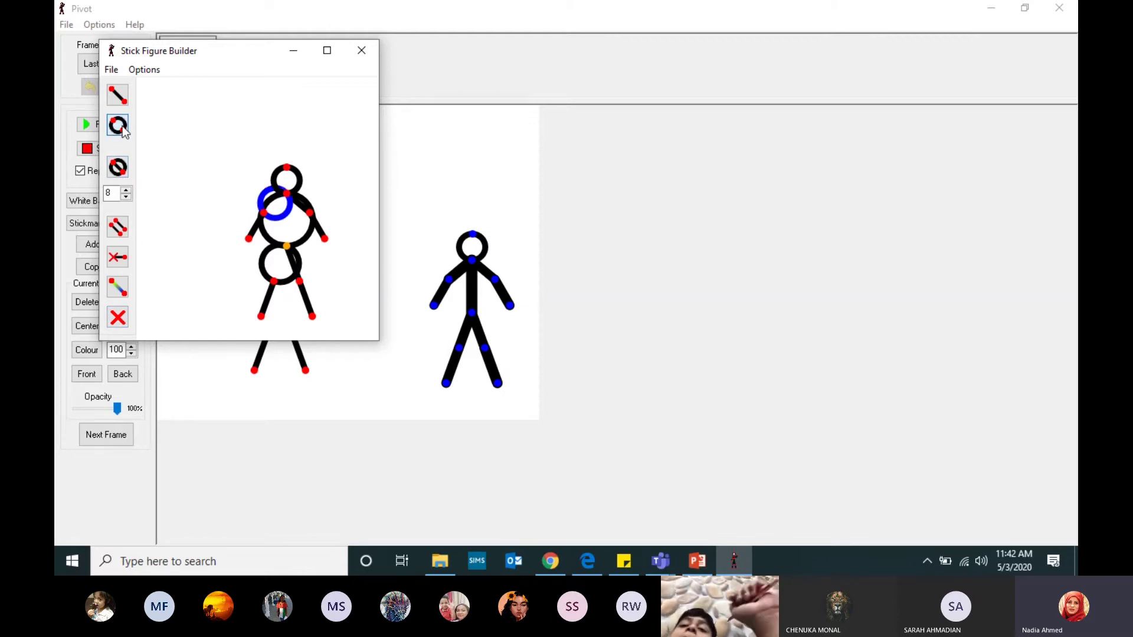
# Delete the figure's head circle and both segments of the leg on its right side
pyautogui.click(286, 167)
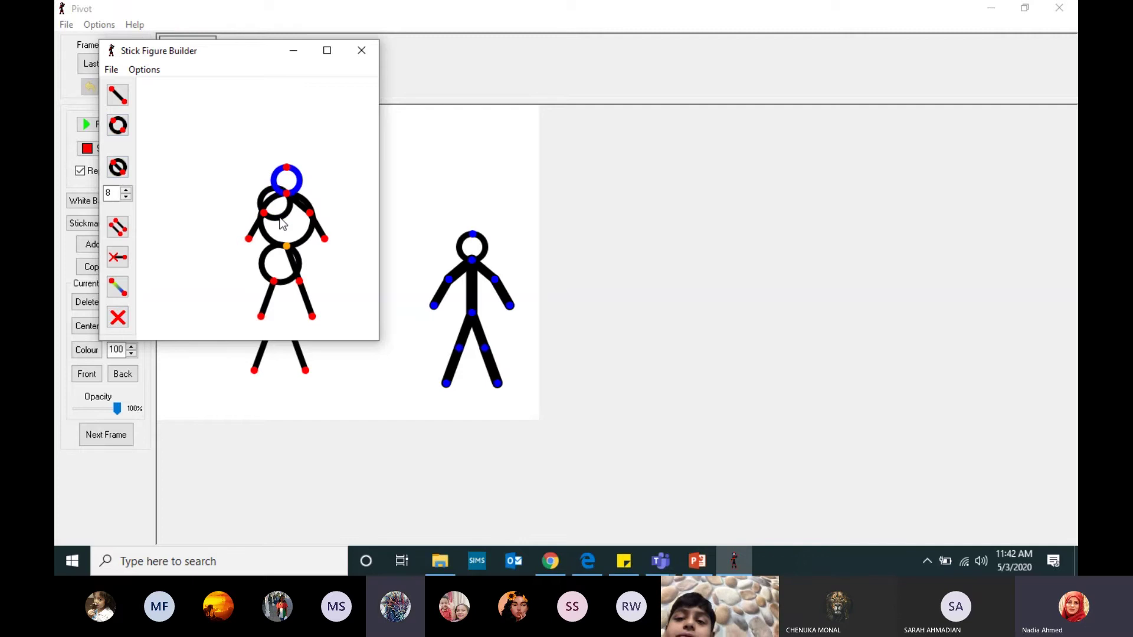
pyautogui.click(118, 318)
pyautogui.click(118, 317)
pyautogui.click(118, 319)
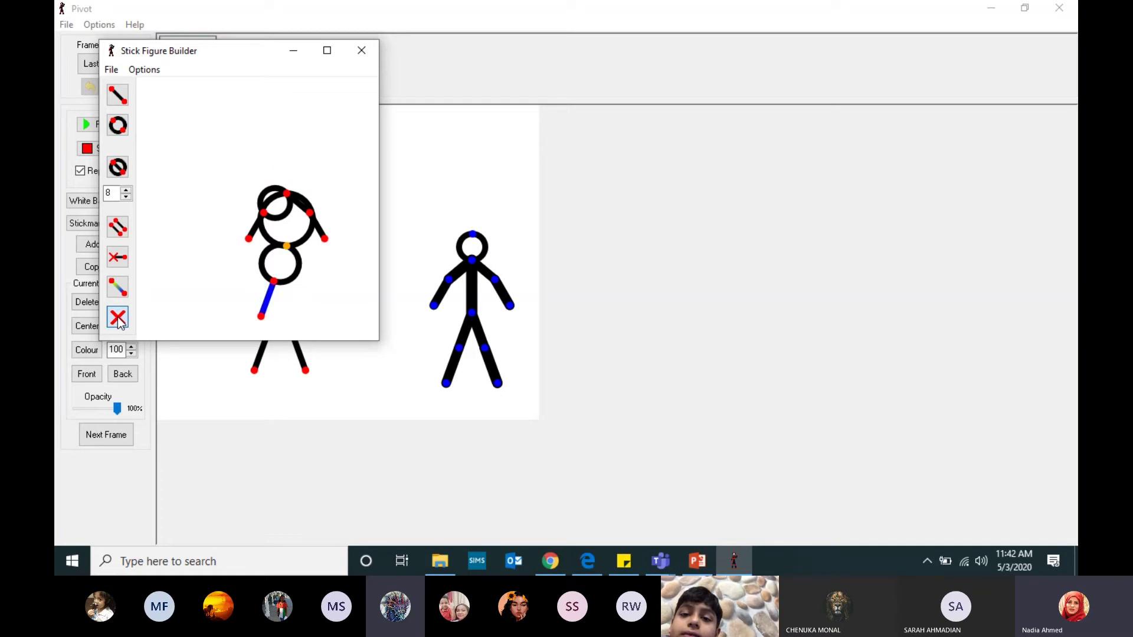
# Delete all the remaining limb segments and circles of the figure, keeping only the large torso circle
pyautogui.click(118, 319)
pyautogui.click(118, 319)
pyautogui.click(118, 319)
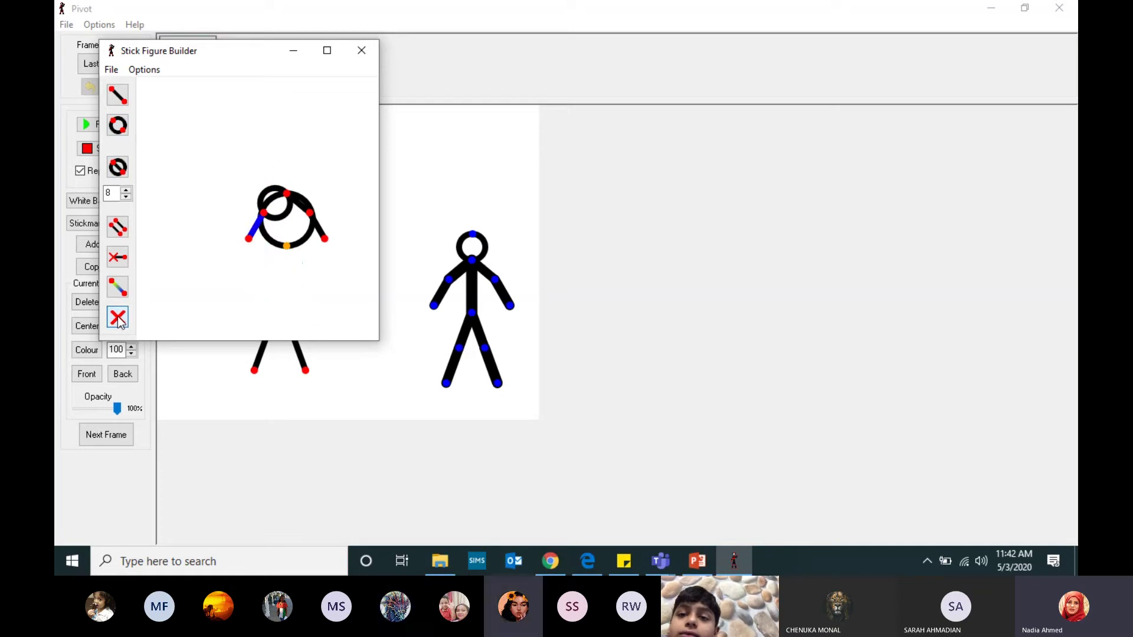
pyautogui.click(118, 319)
pyautogui.click(118, 318)
pyautogui.click(118, 318)
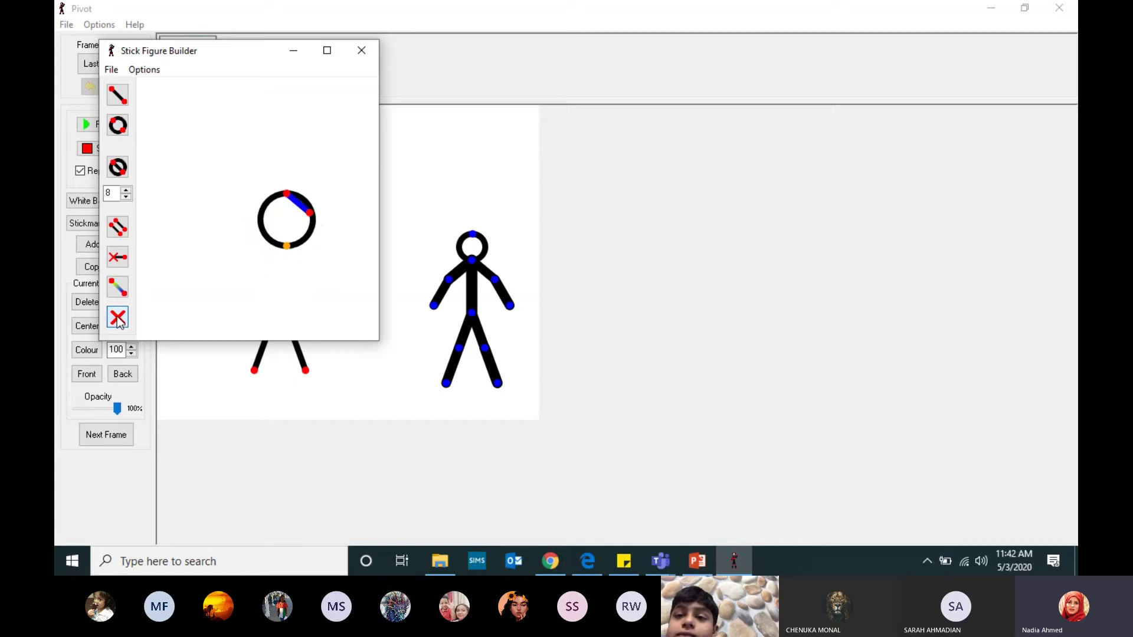
pyautogui.click(118, 319)
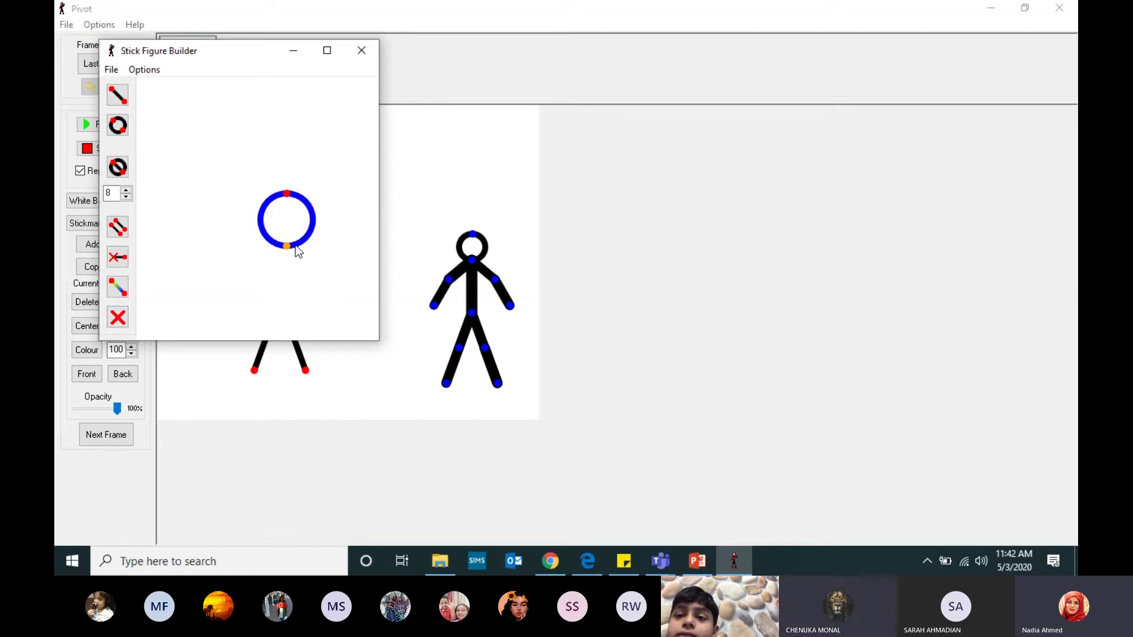
# Reposition the circle near the middle of the drawing area and set its line thickness to 70 to make a solid disc
pyautogui.moveTo(290, 245); pyautogui.dragTo(281, 267)
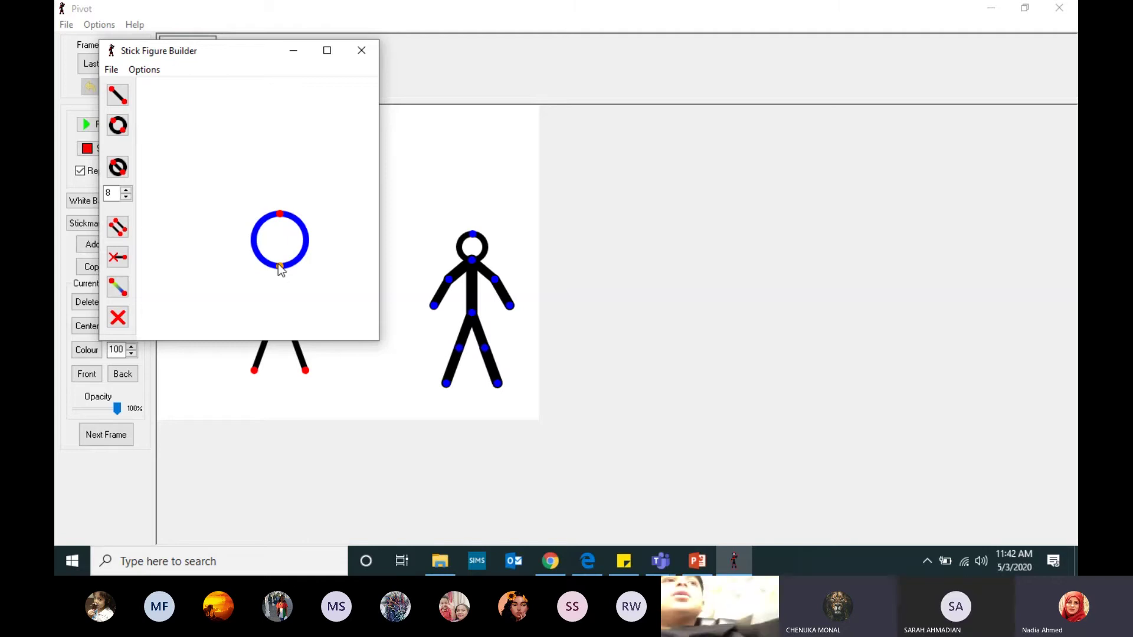
pyautogui.moveTo(278, 264); pyautogui.dragTo(278, 247)
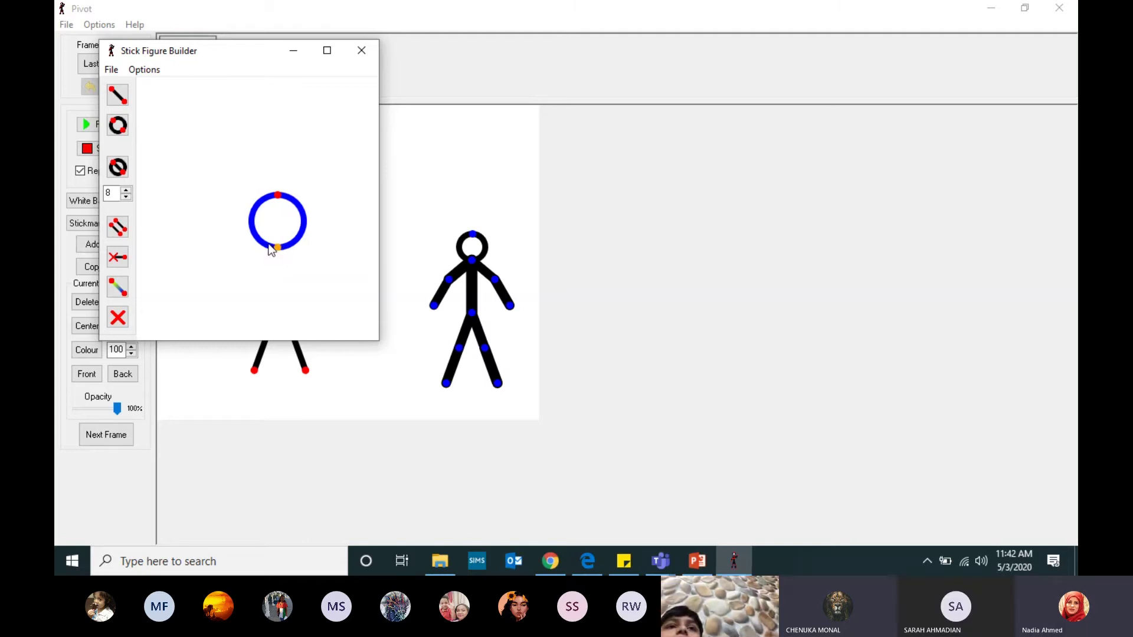
pyautogui.click(126, 190)
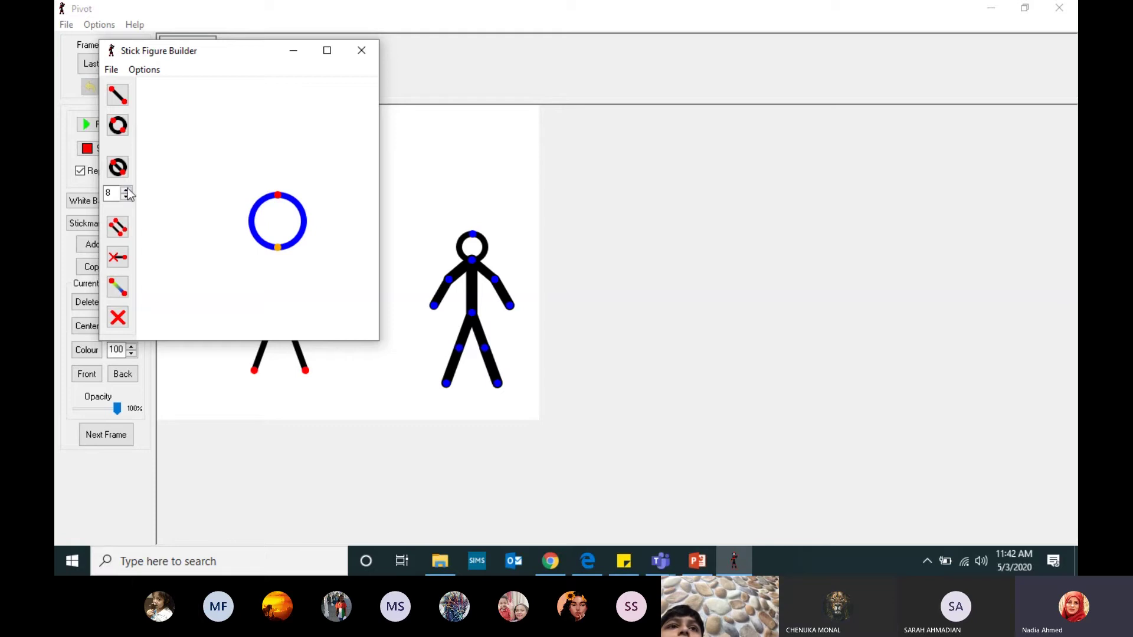
pyautogui.click(126, 190)
pyautogui.click(126, 190)
pyautogui.click(127, 190)
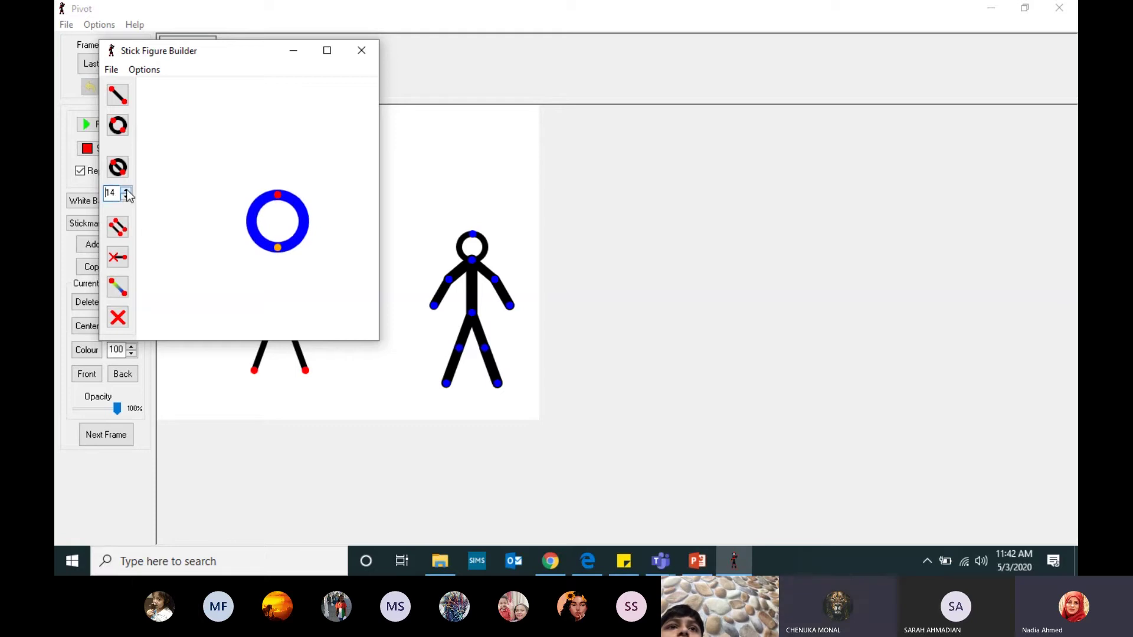
pyautogui.click(127, 190)
pyautogui.click(126, 190)
pyautogui.click(126, 190)
pyautogui.moveTo(126, 190); pyautogui.dragTo(127, 190)
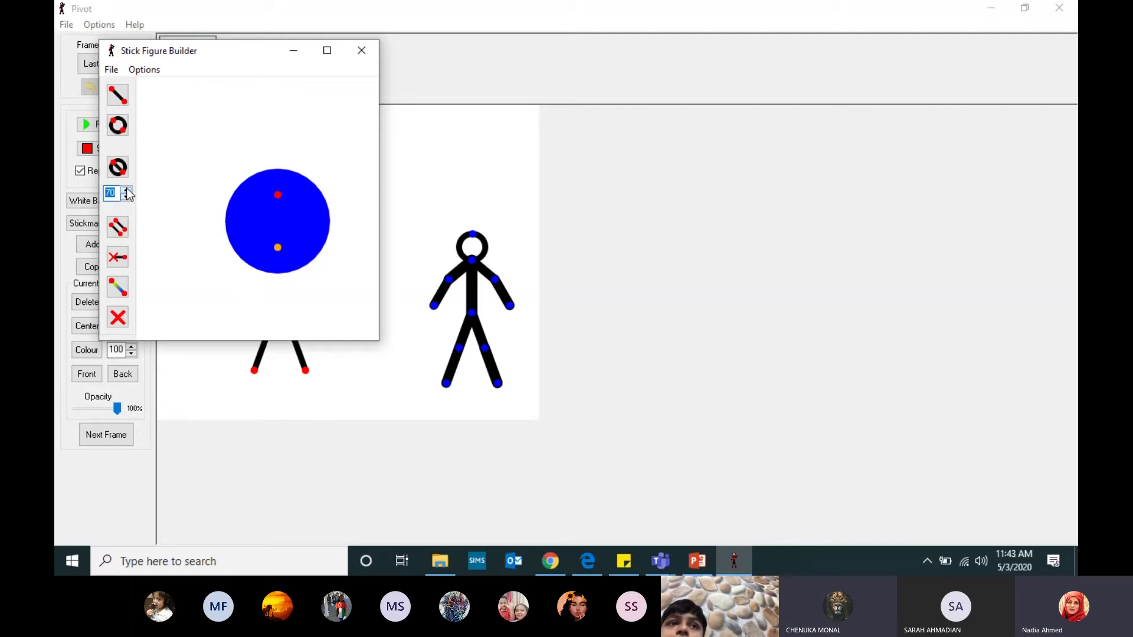
# Turn on Edit Mode and shrink the solid disc by moving its end handle right beside the origin handle
pyautogui.click(153, 72)
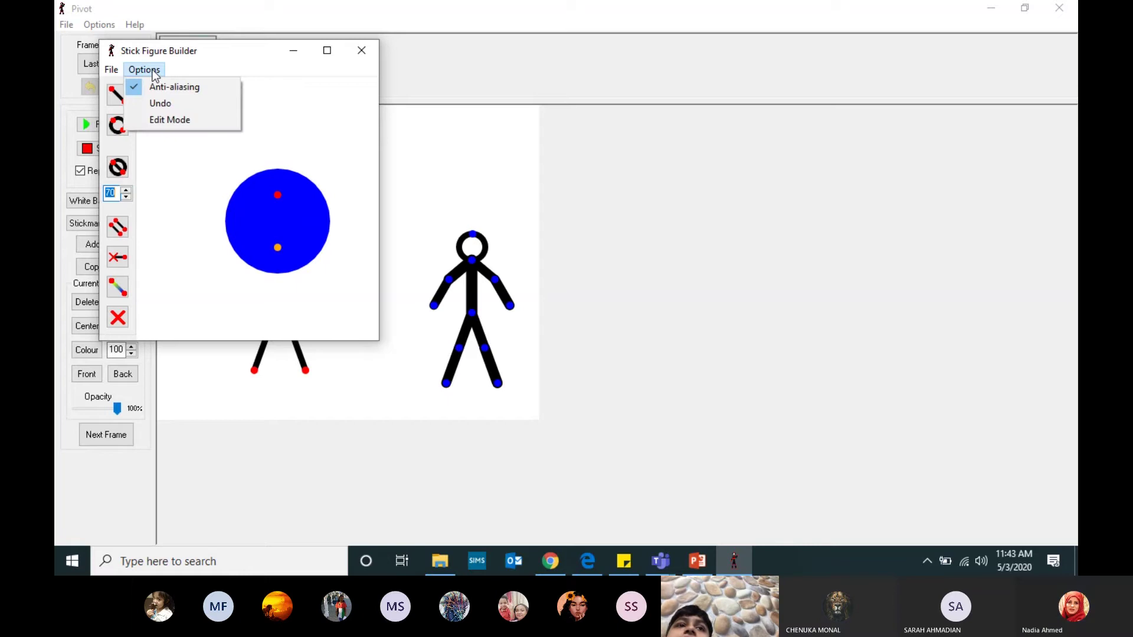
pyautogui.click(286, 213)
pyautogui.click(154, 75)
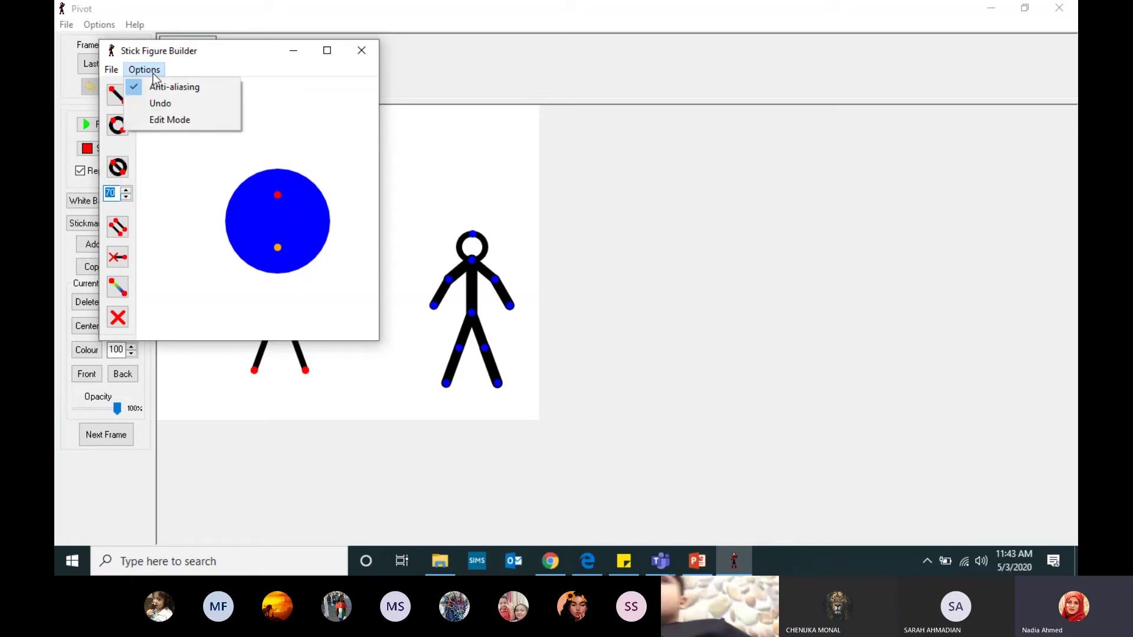
pyautogui.click(168, 118)
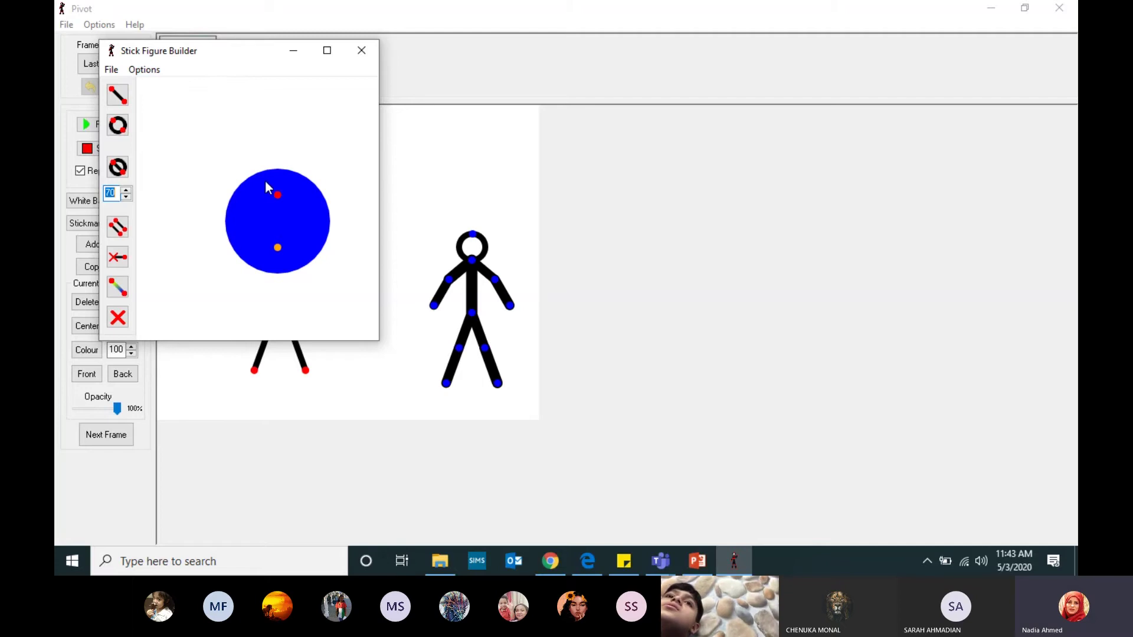
pyautogui.moveTo(278, 198); pyautogui.dragTo(277, 235)
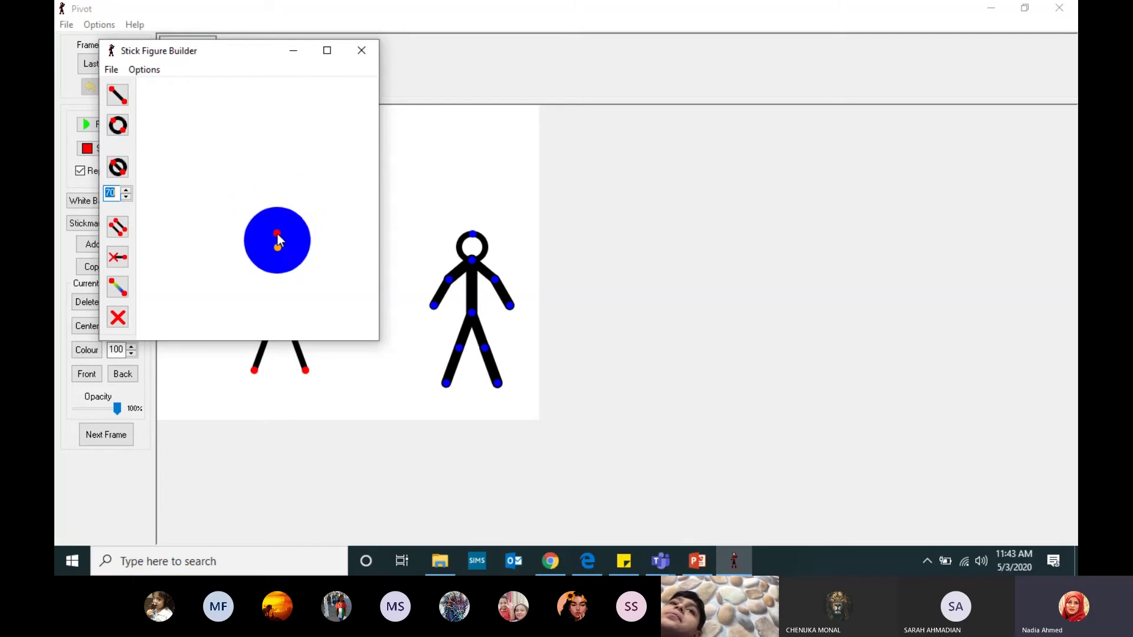
pyautogui.click(154, 76)
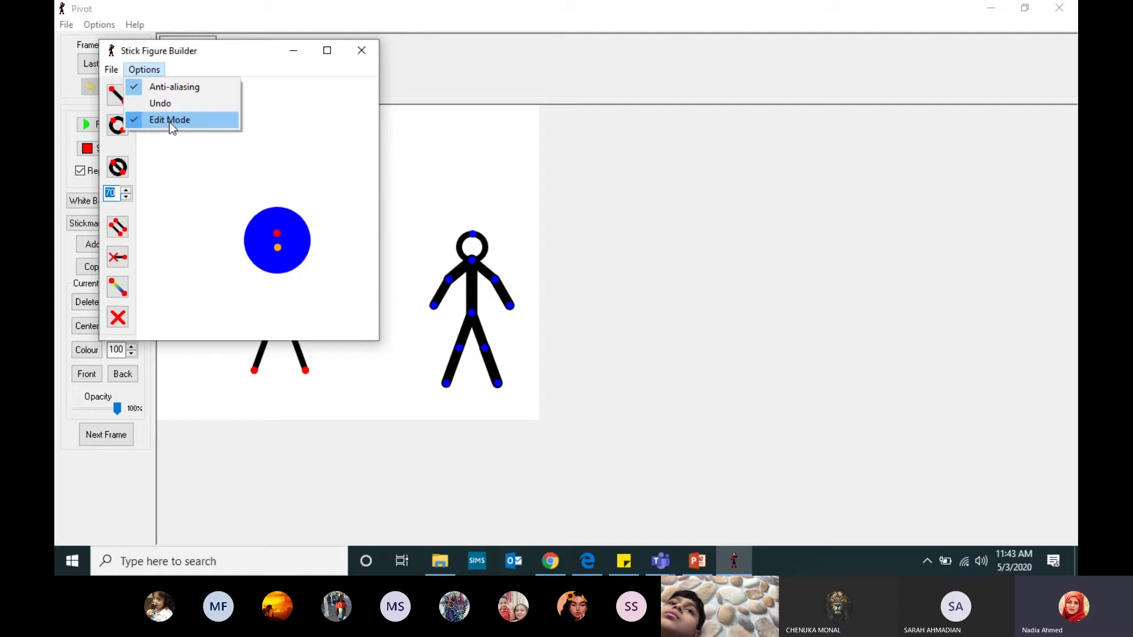
pyautogui.click(273, 232)
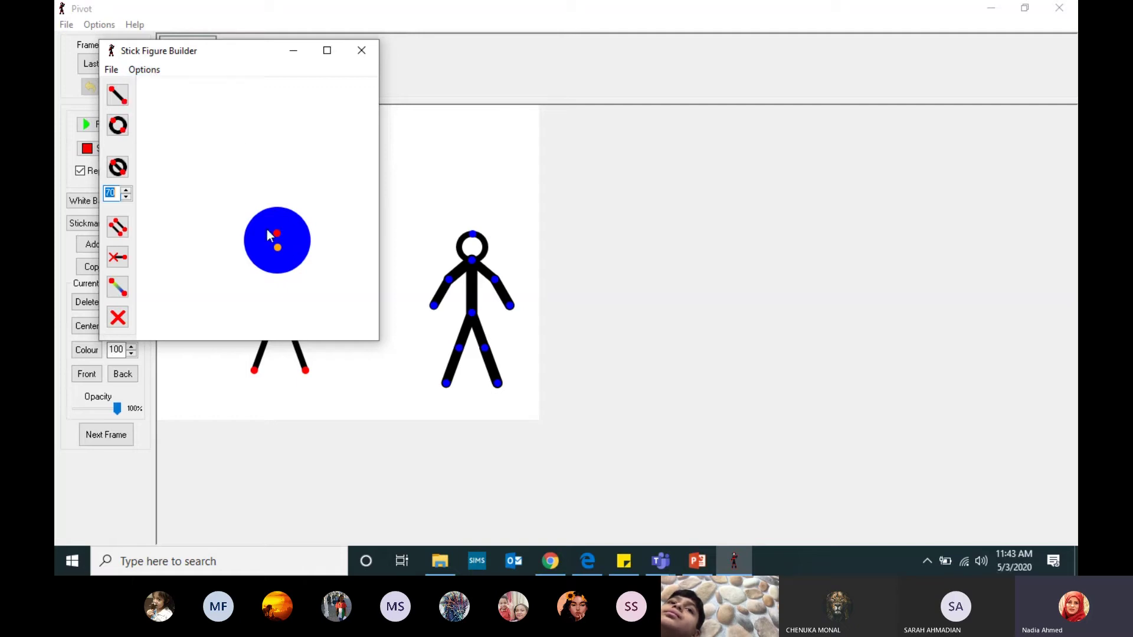
pyautogui.moveTo(273, 238); pyautogui.dragTo(272, 254)
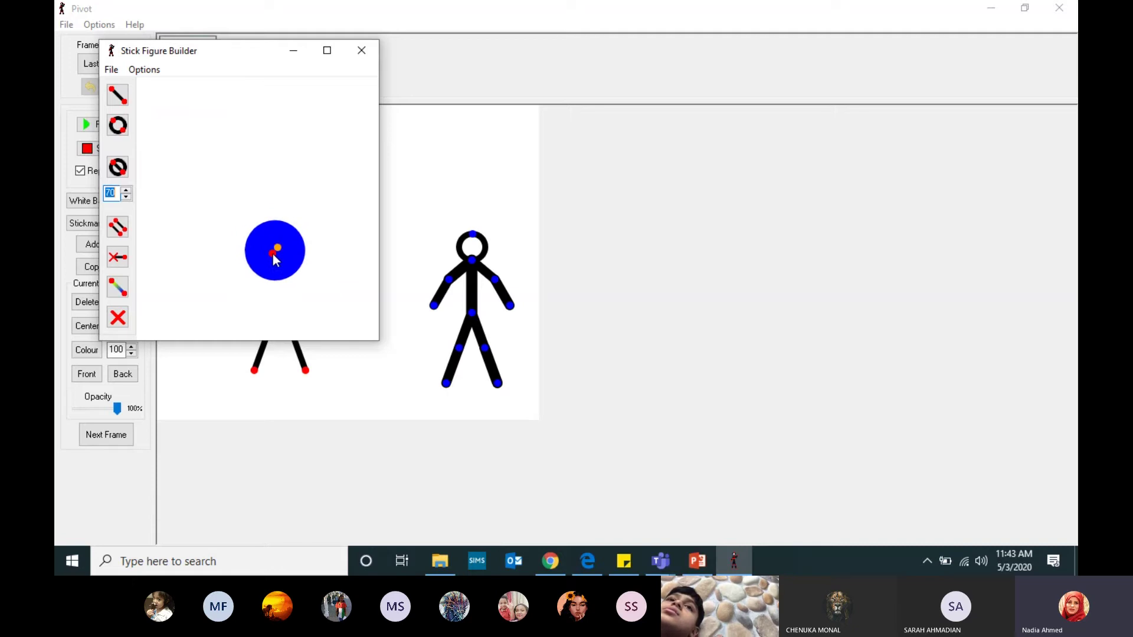
# Add the disc to the animation as a figure named "ball" and close the Stick Figure Builder
pyautogui.click(112, 70)
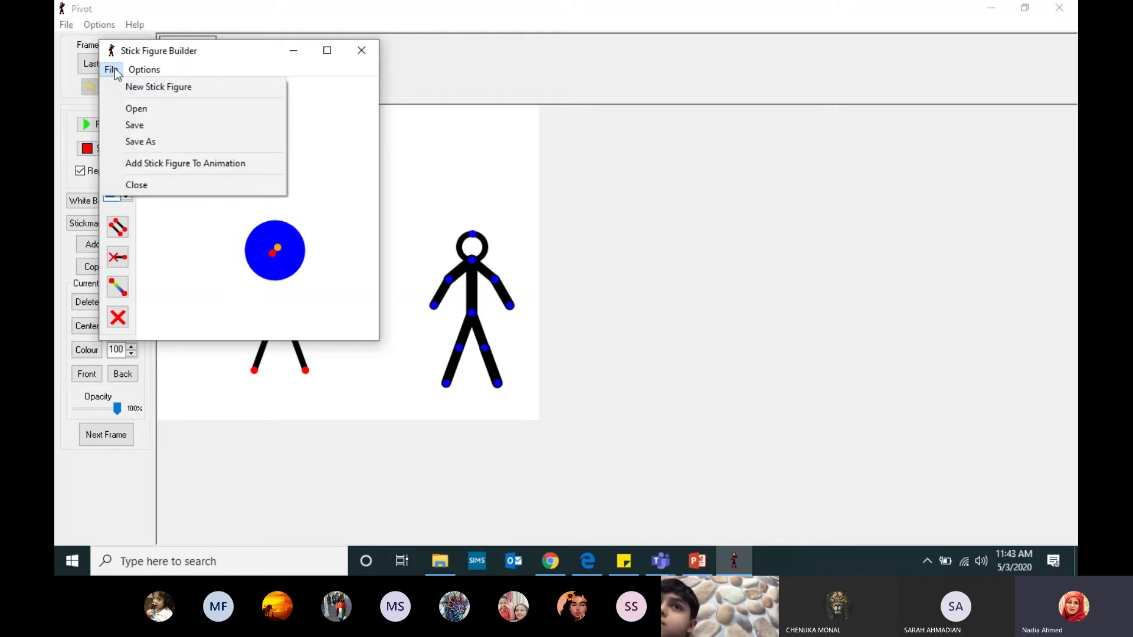
pyautogui.click(179, 169)
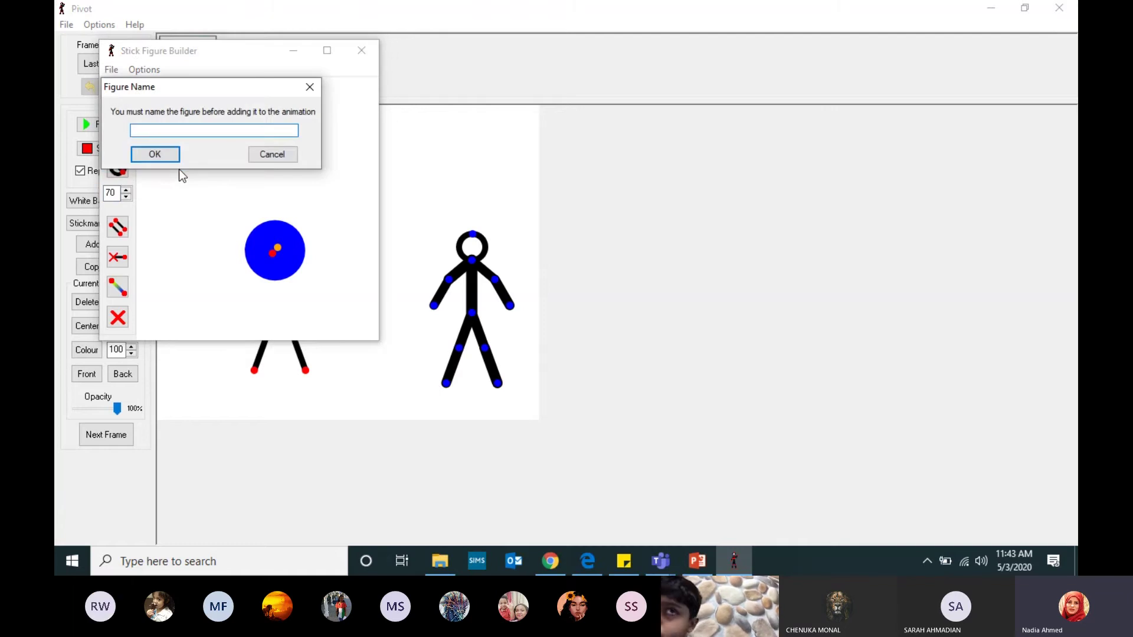
pyautogui.write('ball')
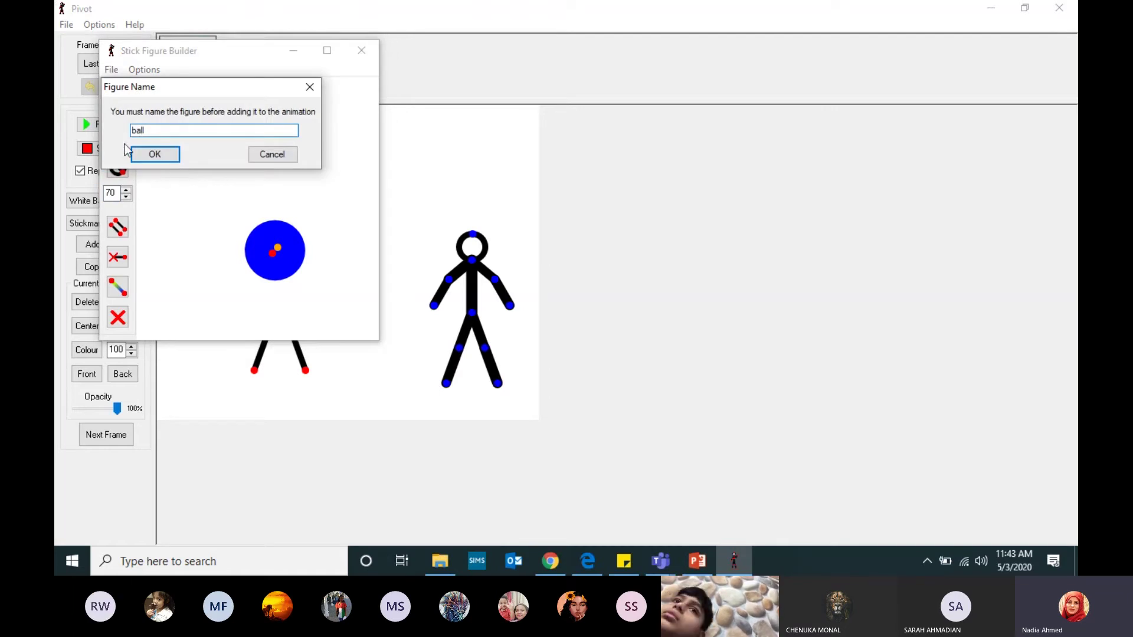
pyautogui.click(149, 154)
pyautogui.click(363, 48)
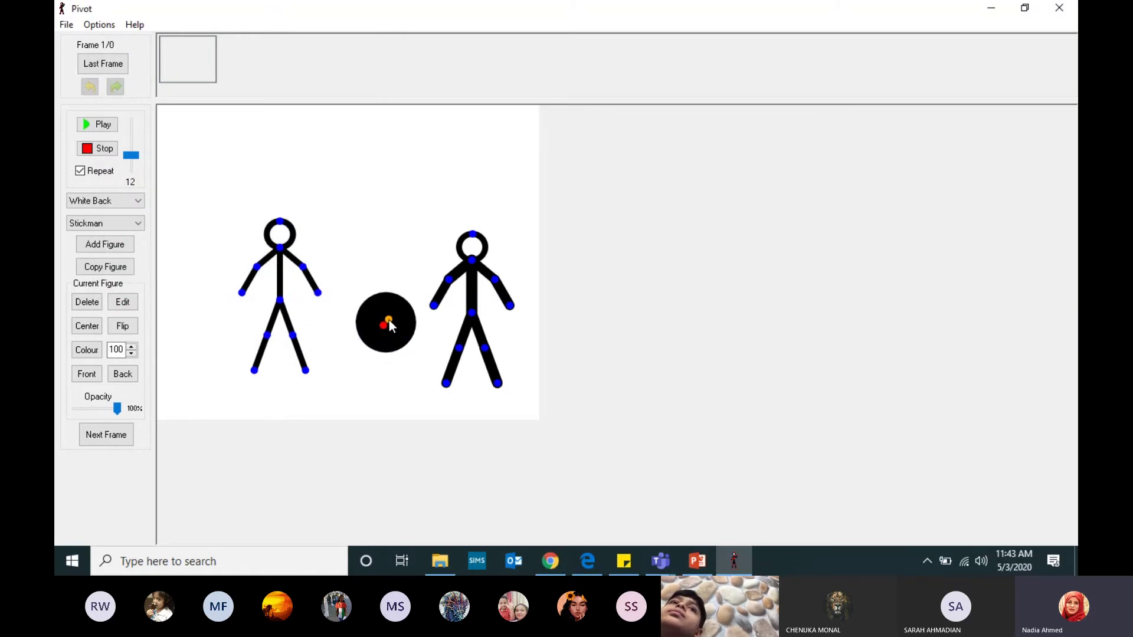
# Delete the thin stickman from the canvas and place the ball just in front of the thick figure's left-hand foot
pyautogui.click(284, 255)
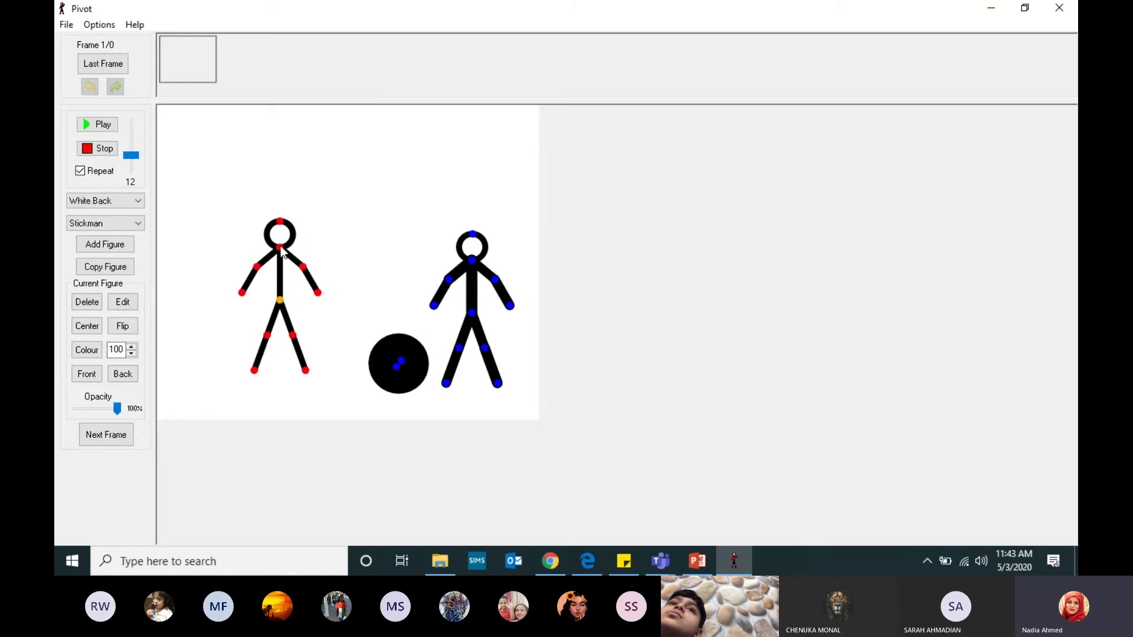
pyautogui.click(87, 302)
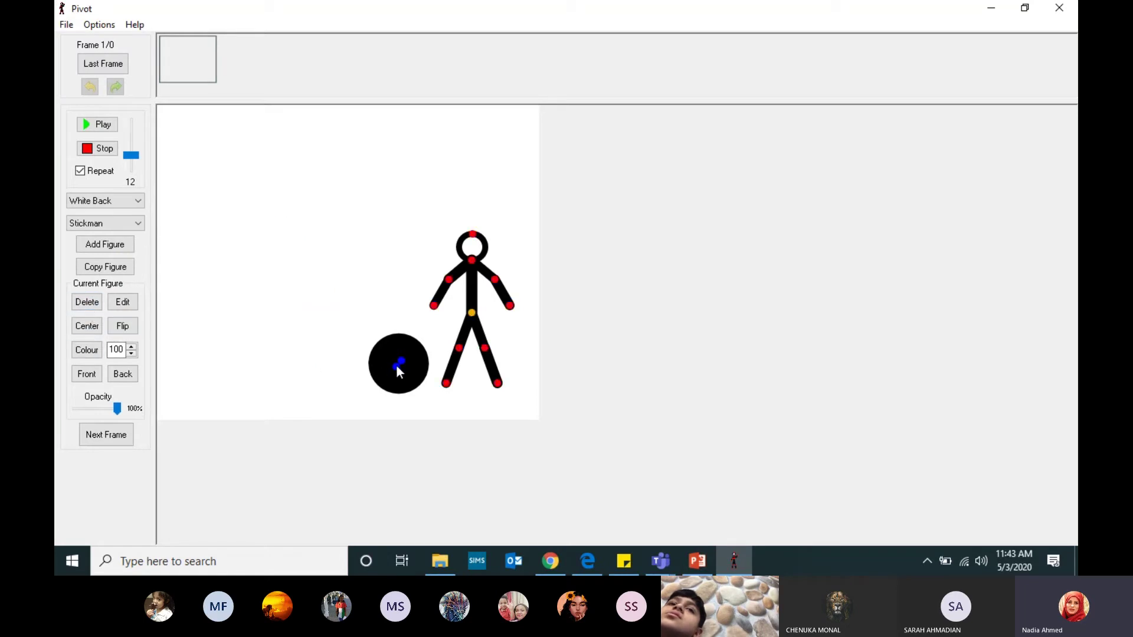
pyautogui.moveTo(395, 366)
pyautogui.mouseDown()
pyautogui.moveTo(387, 341)
pyautogui.moveTo(397, 349)
pyautogui.mouseUp()
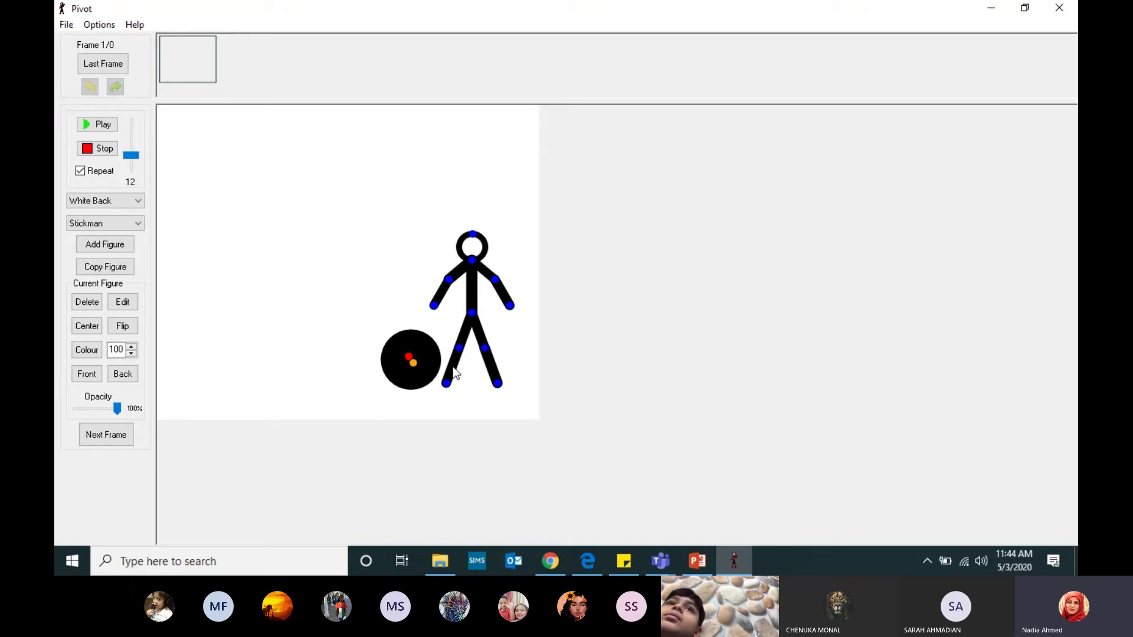
# Bend the thick figure's legs into a pre-kick pose with both feet swung back from the ball, and capture the first frame
pyautogui.moveTo(447, 384)
pyautogui.mouseDown()
pyautogui.moveTo(463, 384)
pyautogui.moveTo(432, 378)
pyautogui.moveTo(459, 389)
pyautogui.mouseUp()
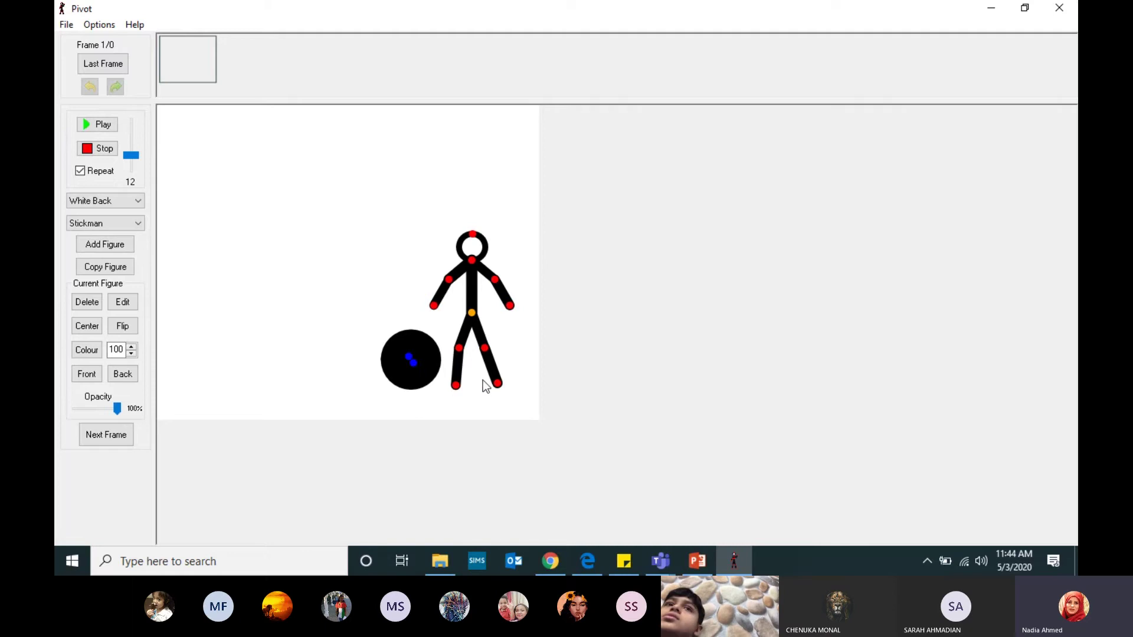
pyautogui.moveTo(485, 350); pyautogui.dragTo(477, 347)
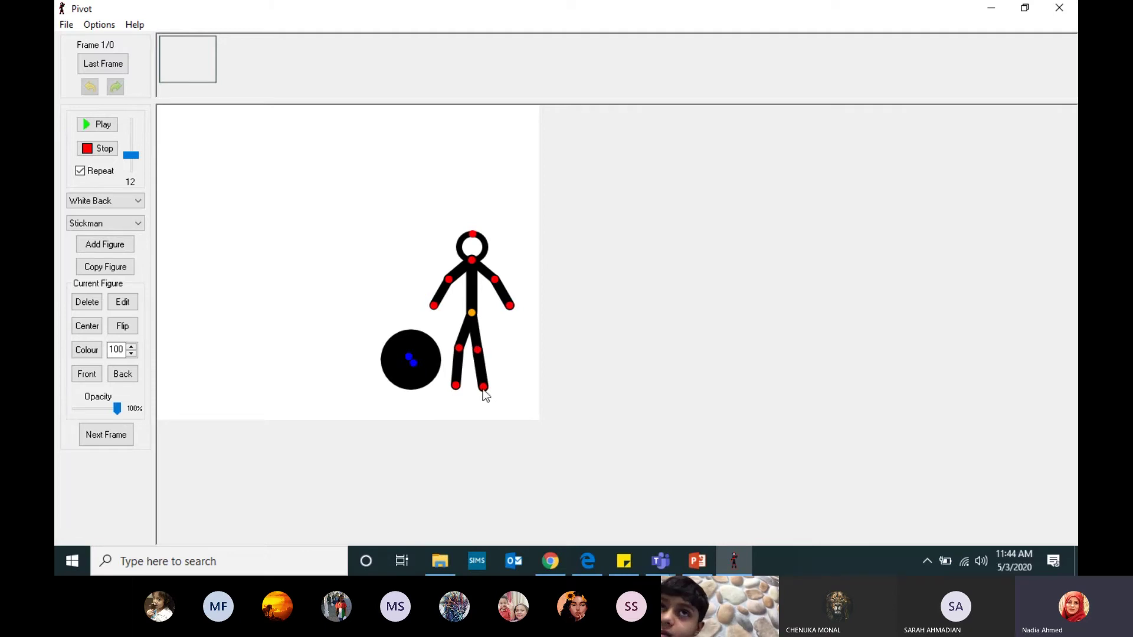
pyautogui.moveTo(487, 390); pyautogui.dragTo(464, 385)
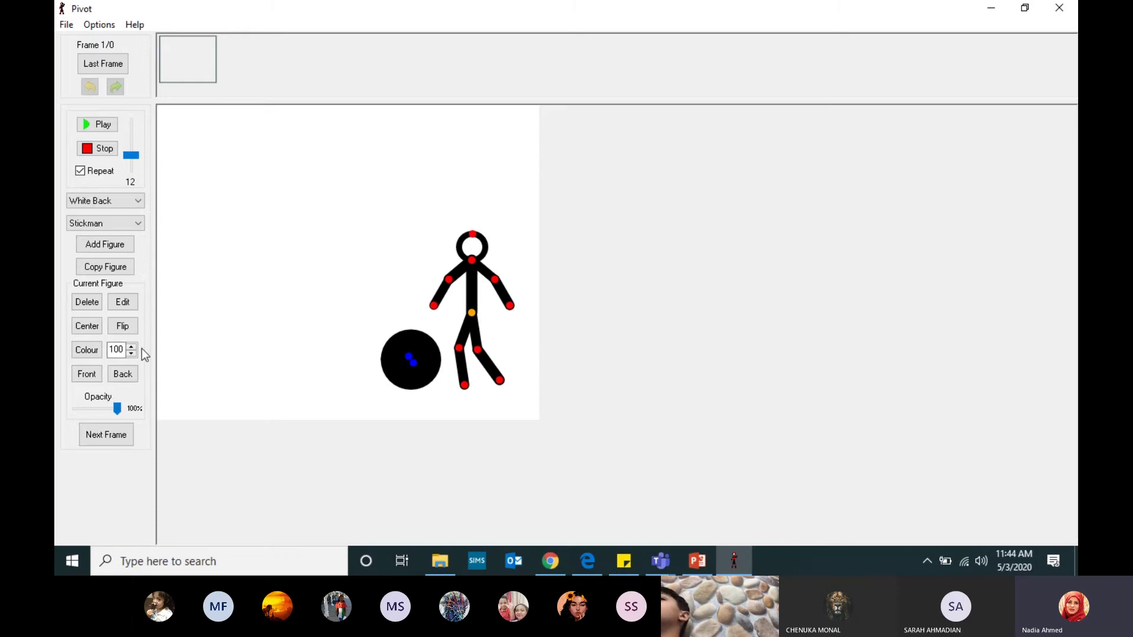
pyautogui.click(108, 434)
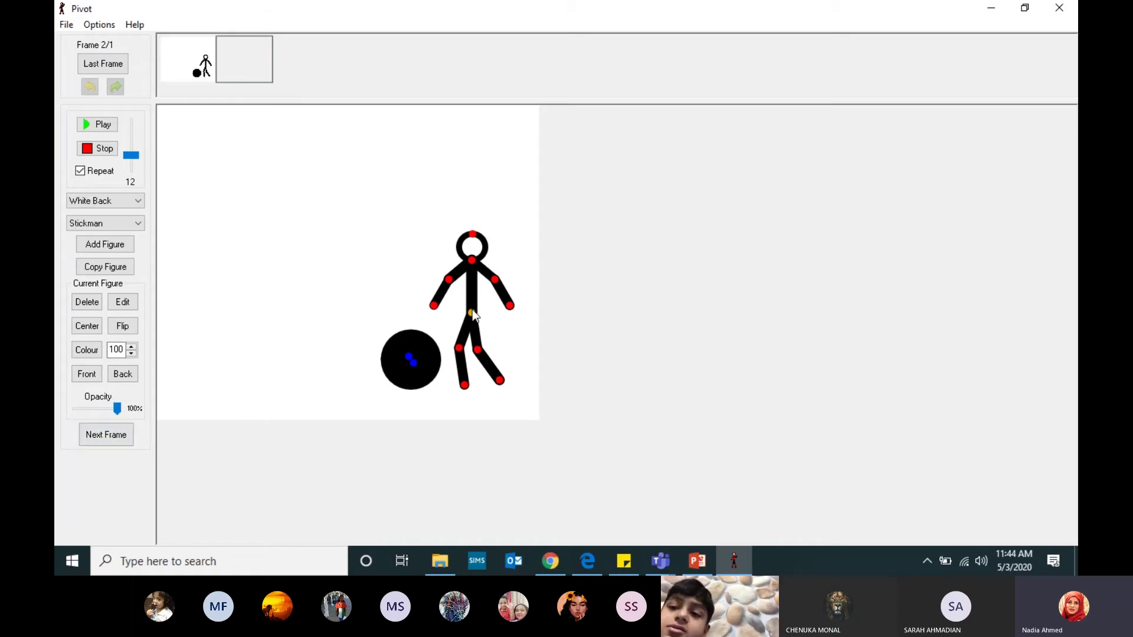
# Shift the stickman slightly toward the ball, swing its front foot into the ball, and capture the second frame
pyautogui.moveTo(472, 312); pyautogui.dragTo(459, 310)
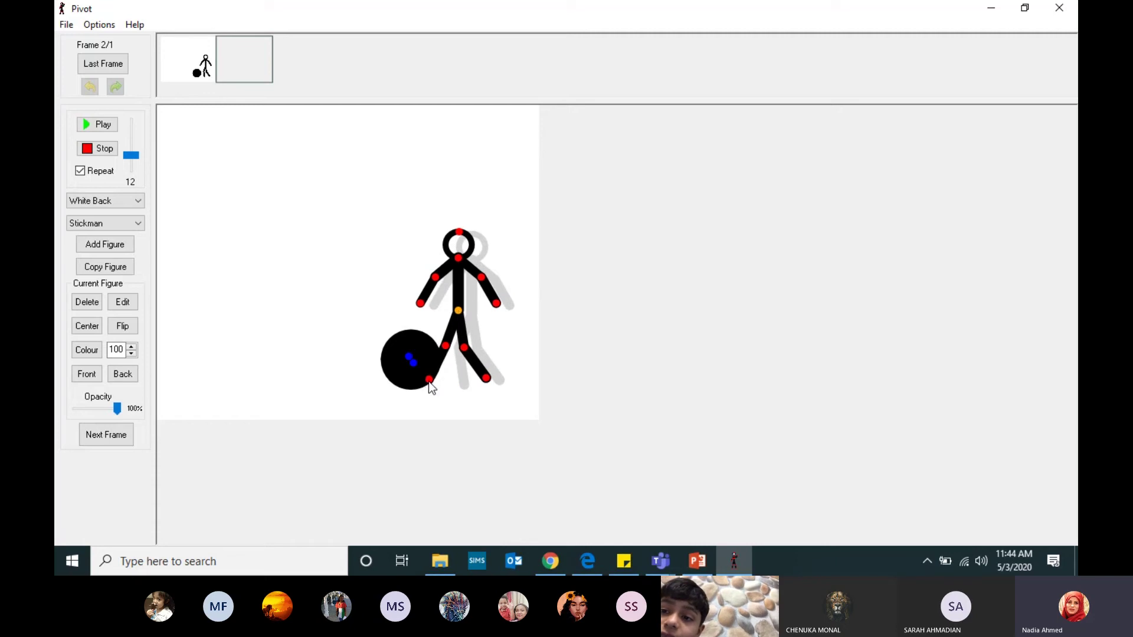
pyautogui.moveTo(428, 381); pyautogui.dragTo(423, 377)
pyautogui.click(106, 435)
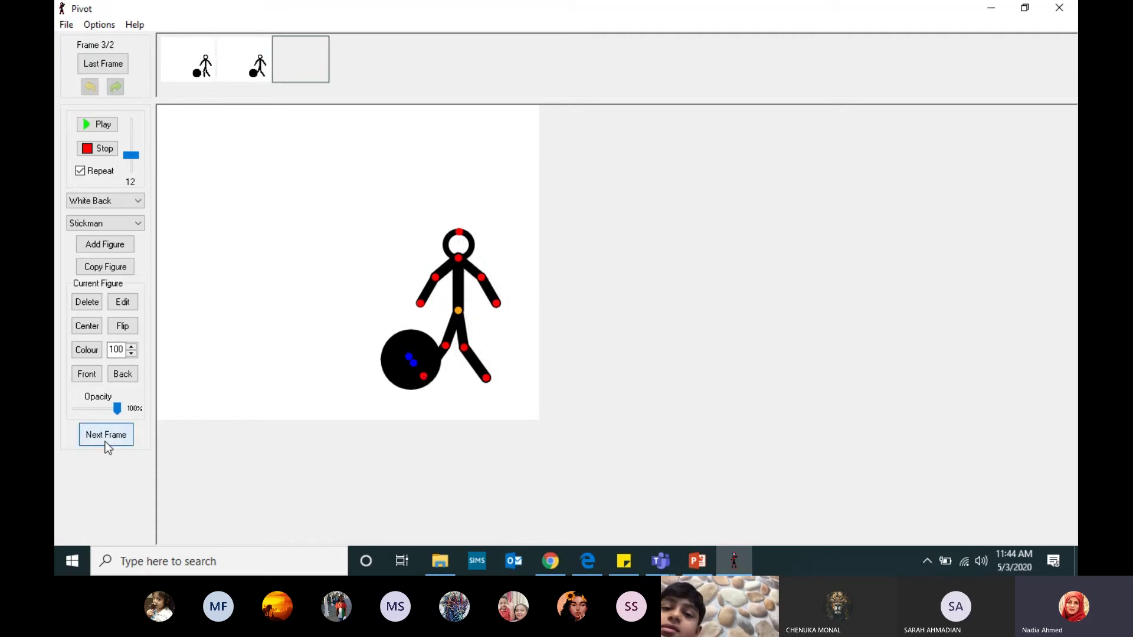
# Capture frames three to six, moving the ball farther up and away from the stickman each time until it reaches the canvas's left edge
pyautogui.click(408, 357)
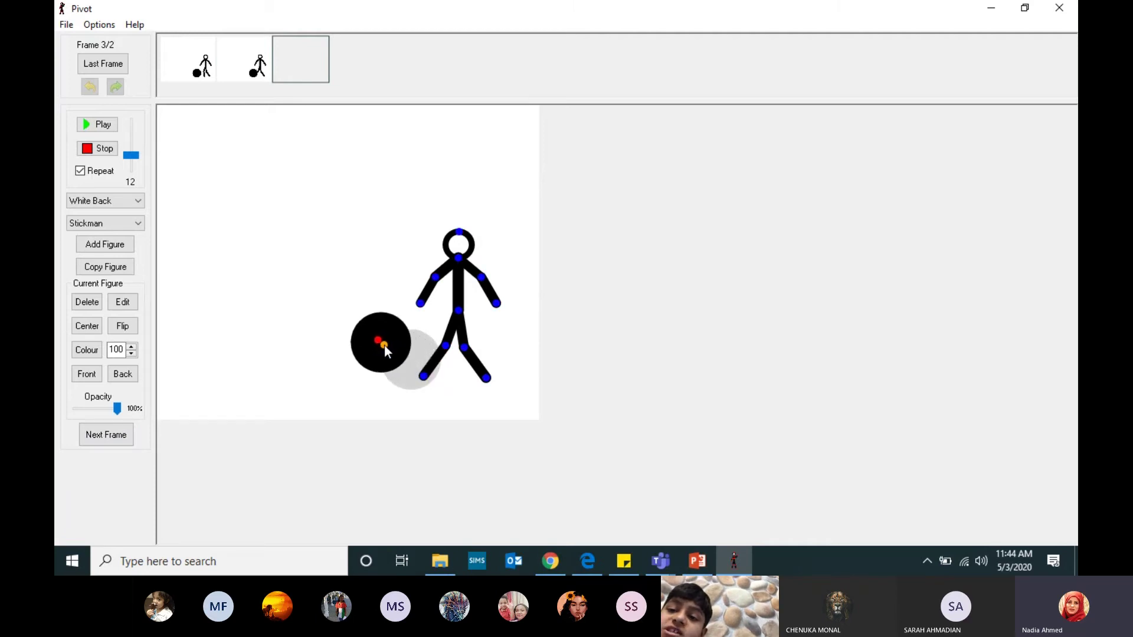
pyautogui.click(106, 435)
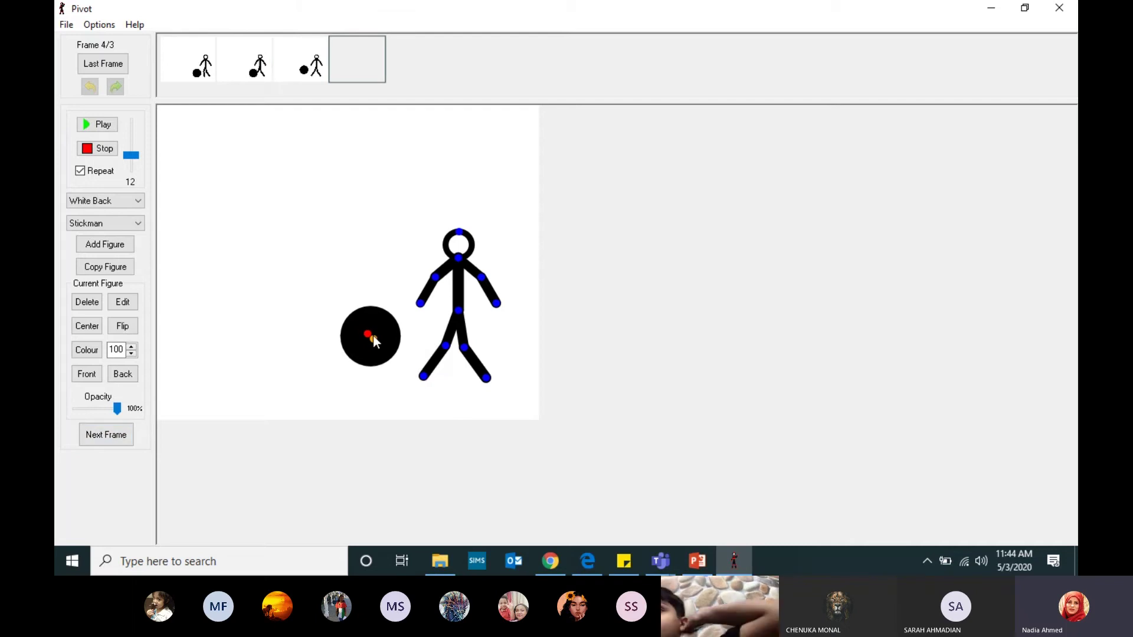
pyautogui.moveTo(367, 334); pyautogui.dragTo(301, 298)
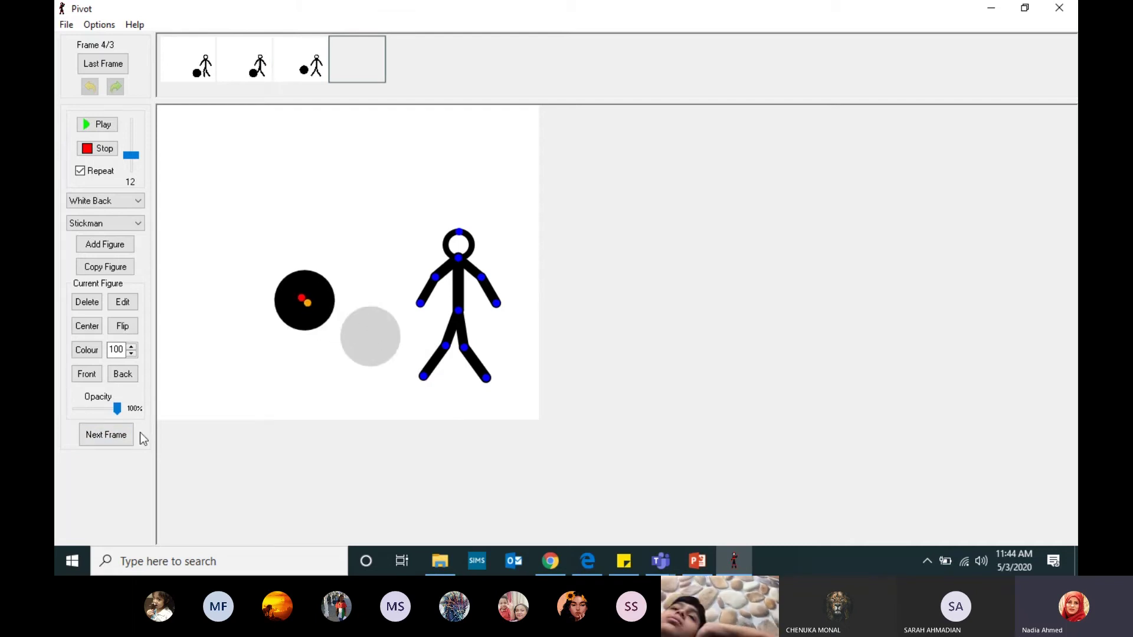
pyautogui.click(102, 439)
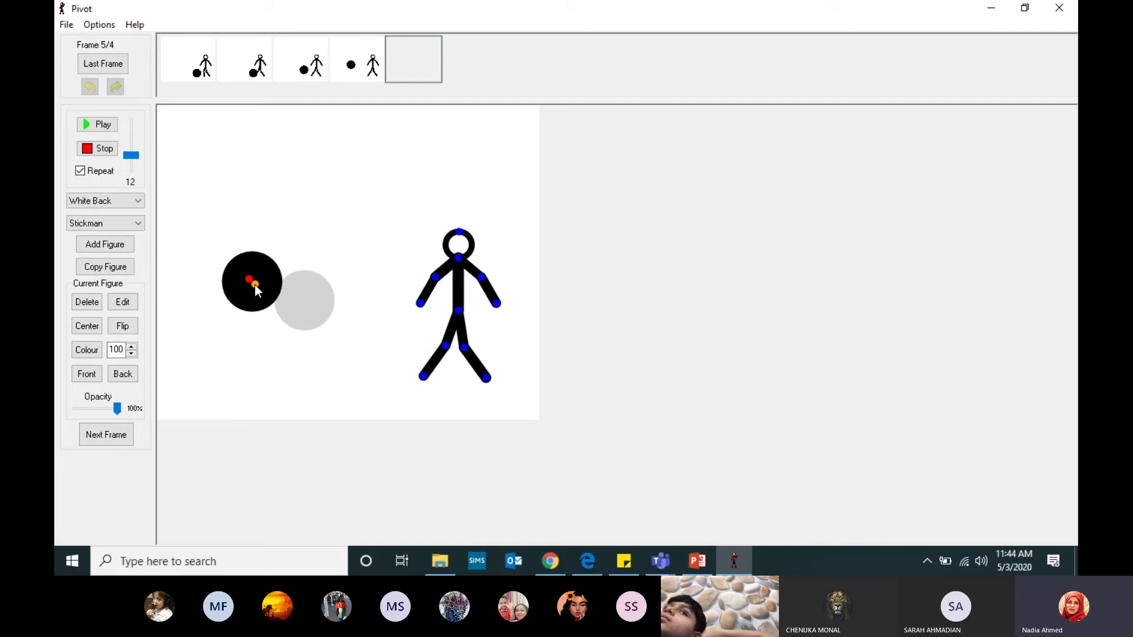
pyautogui.click(107, 438)
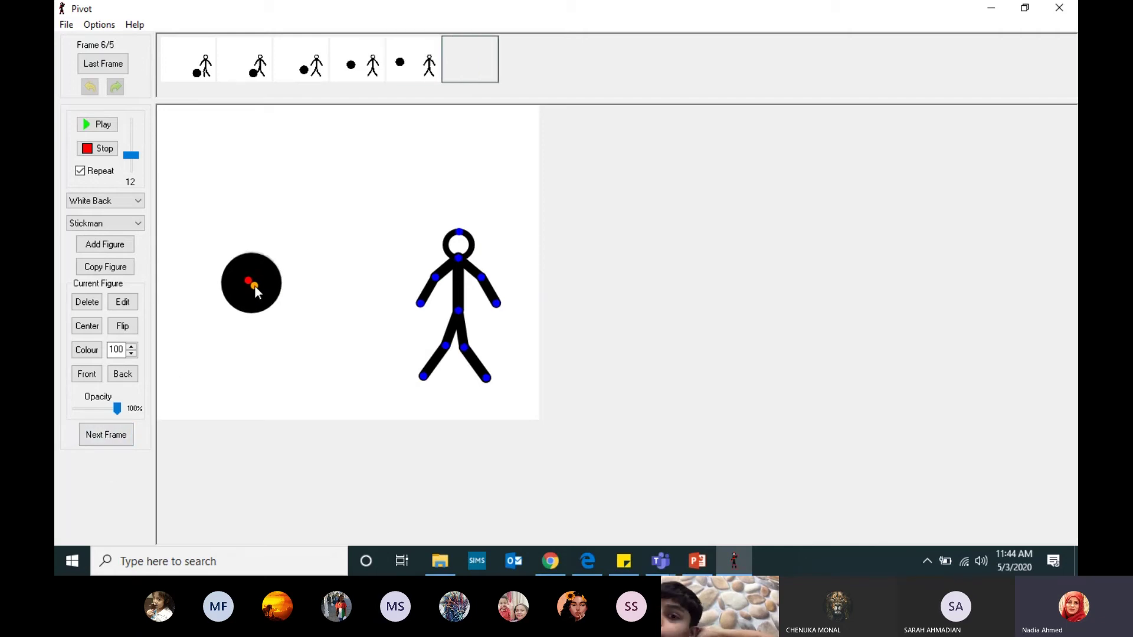
pyautogui.moveTo(202, 280); pyautogui.dragTo(190, 268)
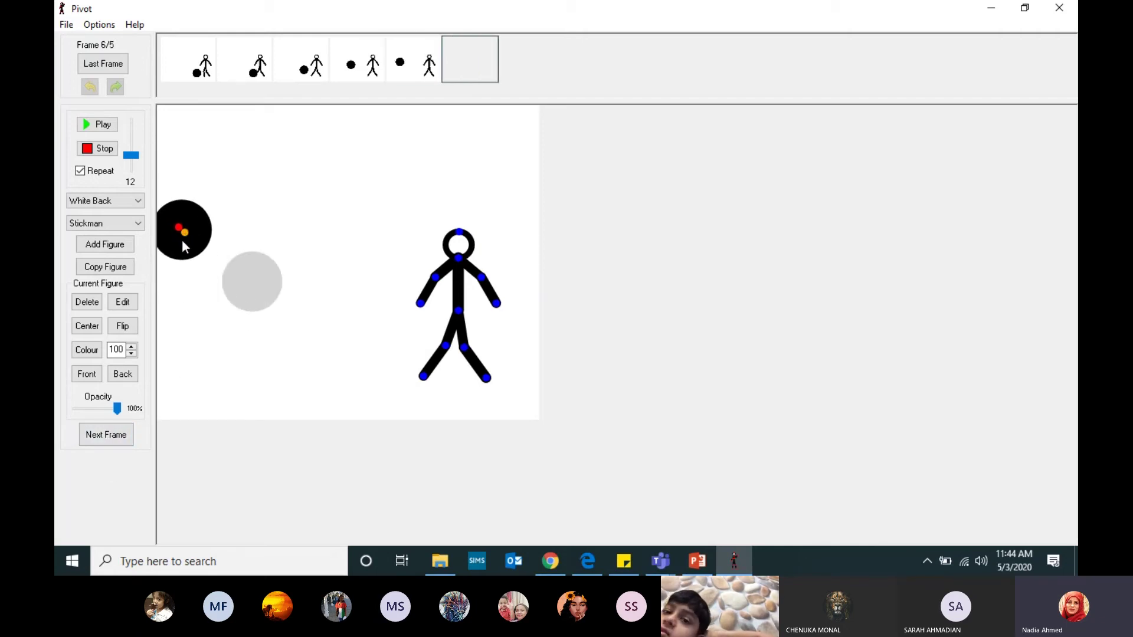
pyautogui.click(115, 442)
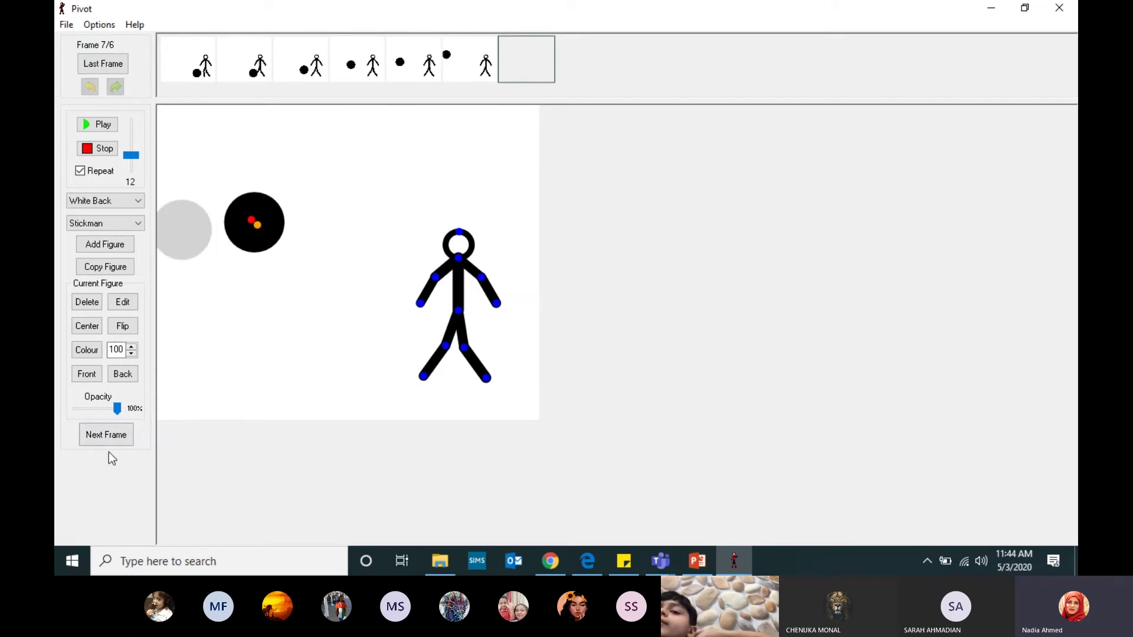
# Capture frames seven to ten, moving the ball from the canvas's left edge back toward the stickman until it touches the head
pyautogui.click(108, 434)
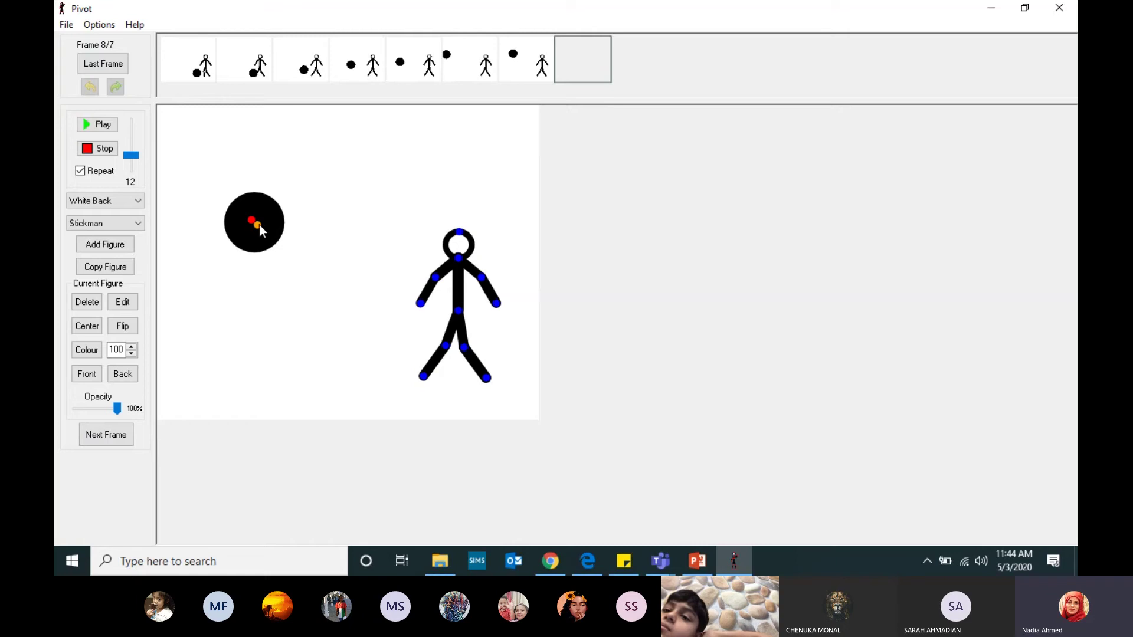
pyautogui.click(106, 435)
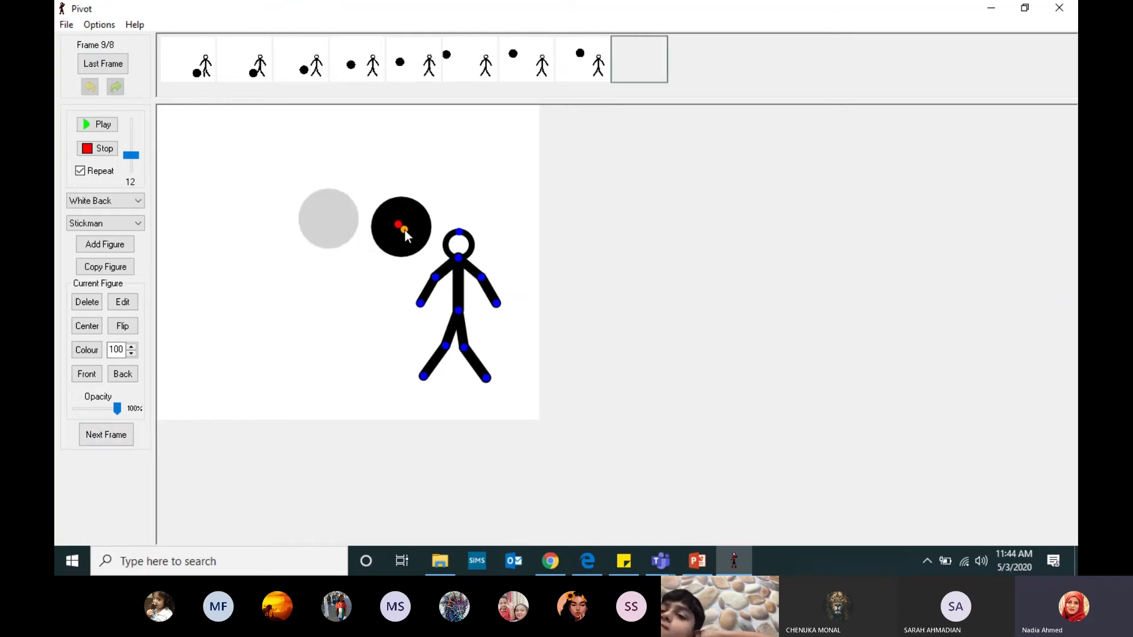
pyautogui.click(107, 435)
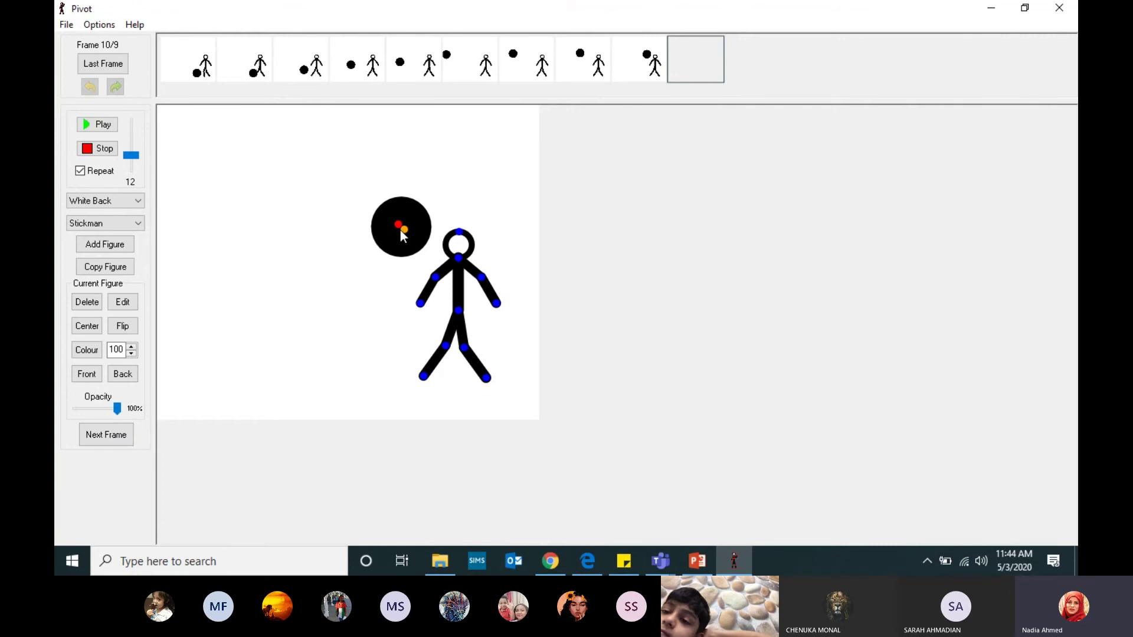
pyautogui.moveTo(425, 238); pyautogui.dragTo(427, 238)
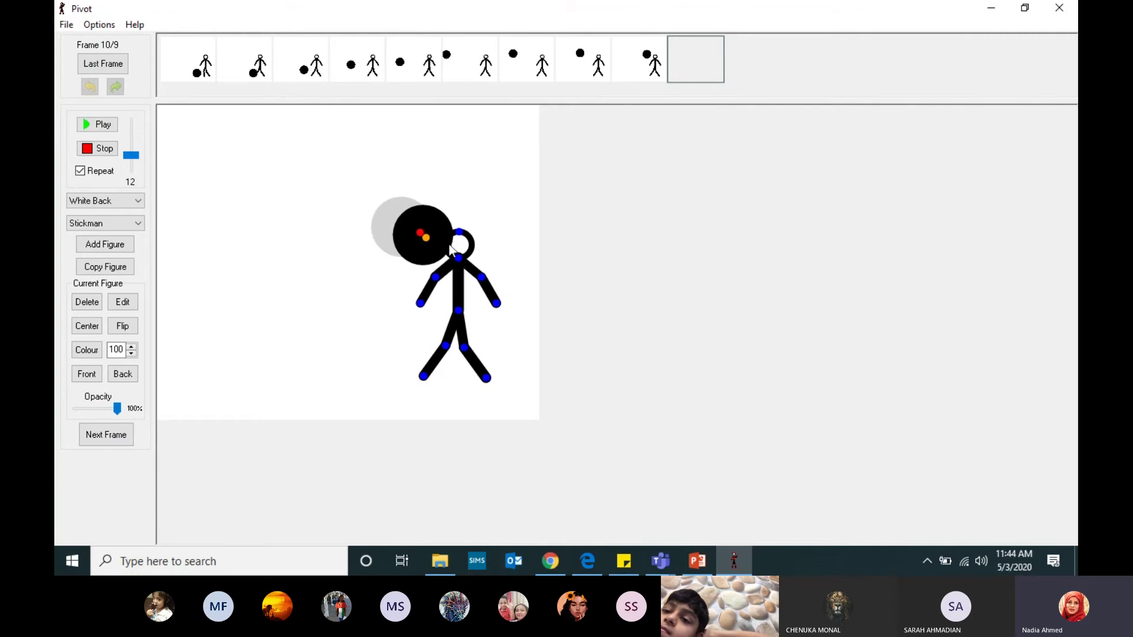
pyautogui.click(105, 441)
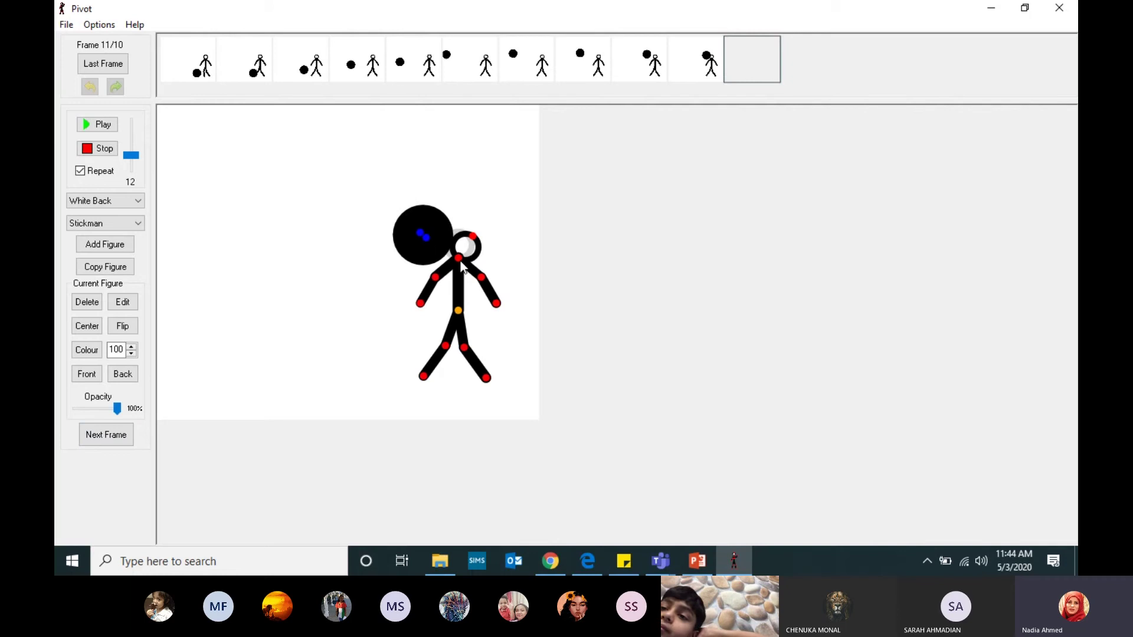
# Pose the stickman falling away from the ball, torso leaning back, body shifted down and both legs swung toward the left, and capture frame eleven
pyautogui.moveTo(461, 262); pyautogui.dragTo(471, 262)
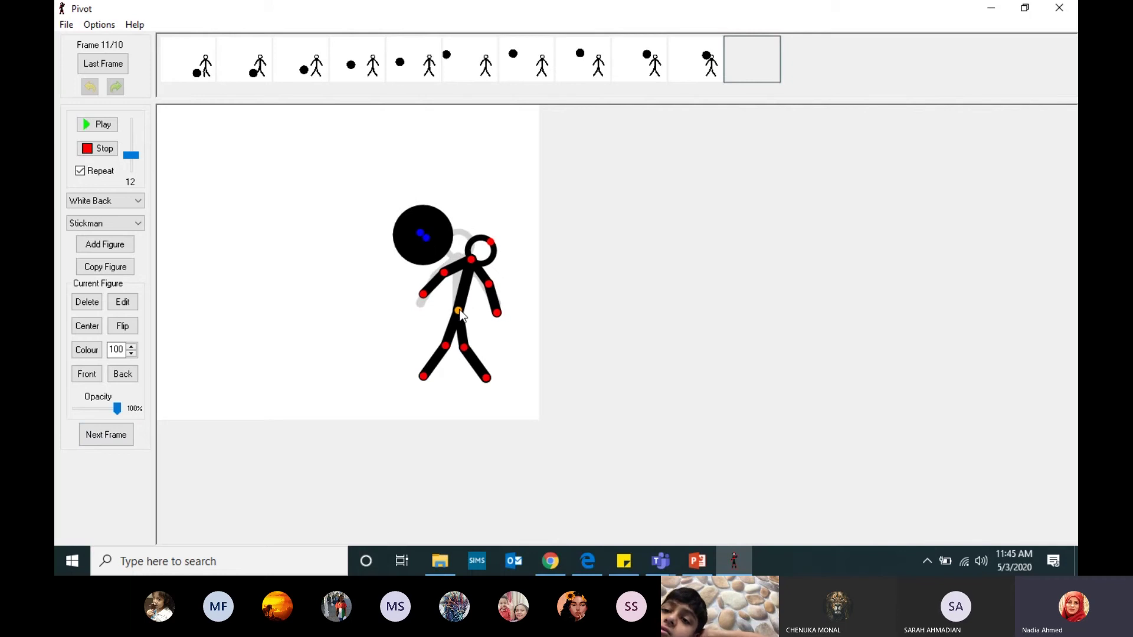
pyautogui.moveTo(459, 312); pyautogui.dragTo(488, 335)
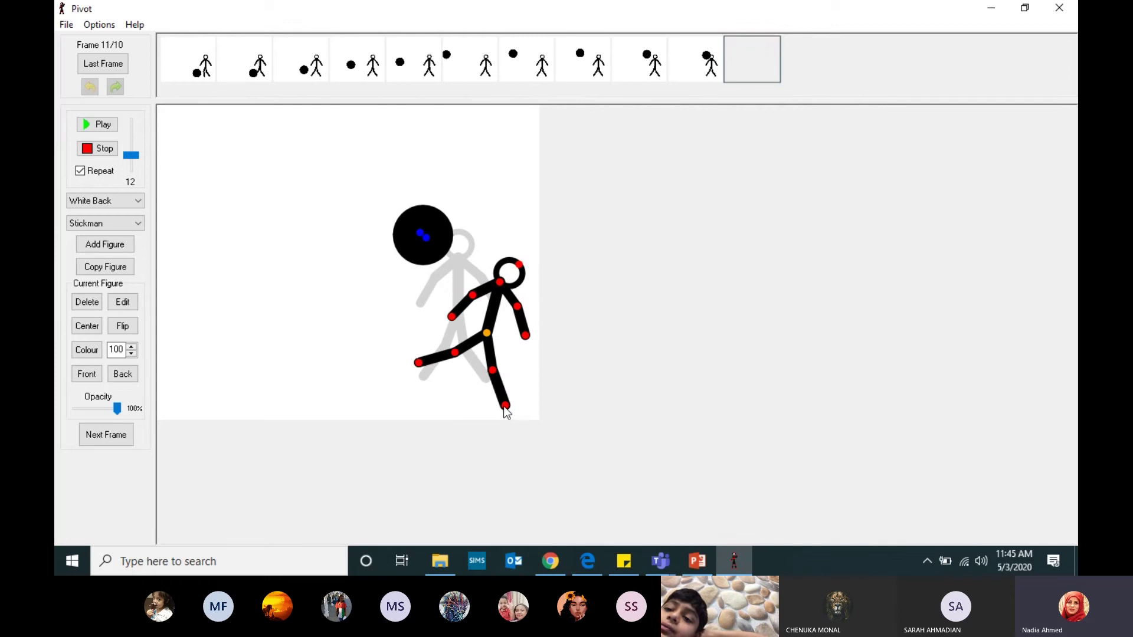
pyautogui.moveTo(492, 371); pyautogui.dragTo(455, 378)
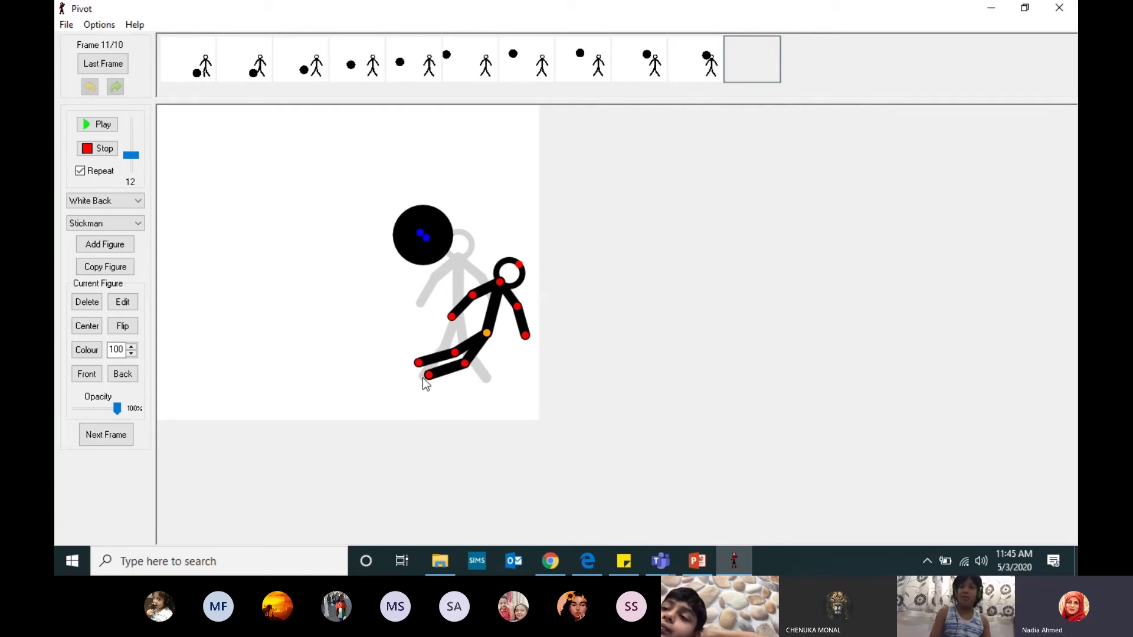
pyautogui.click(114, 433)
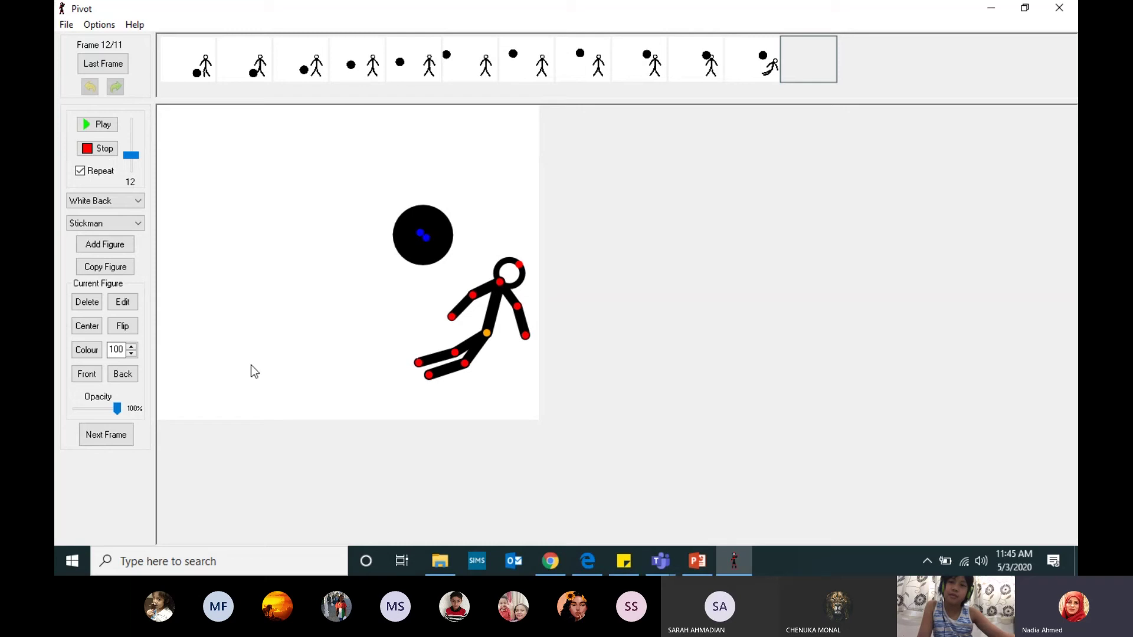
# Play the animation on repeat and slow its playback speed to 5
pyautogui.click(104, 126)
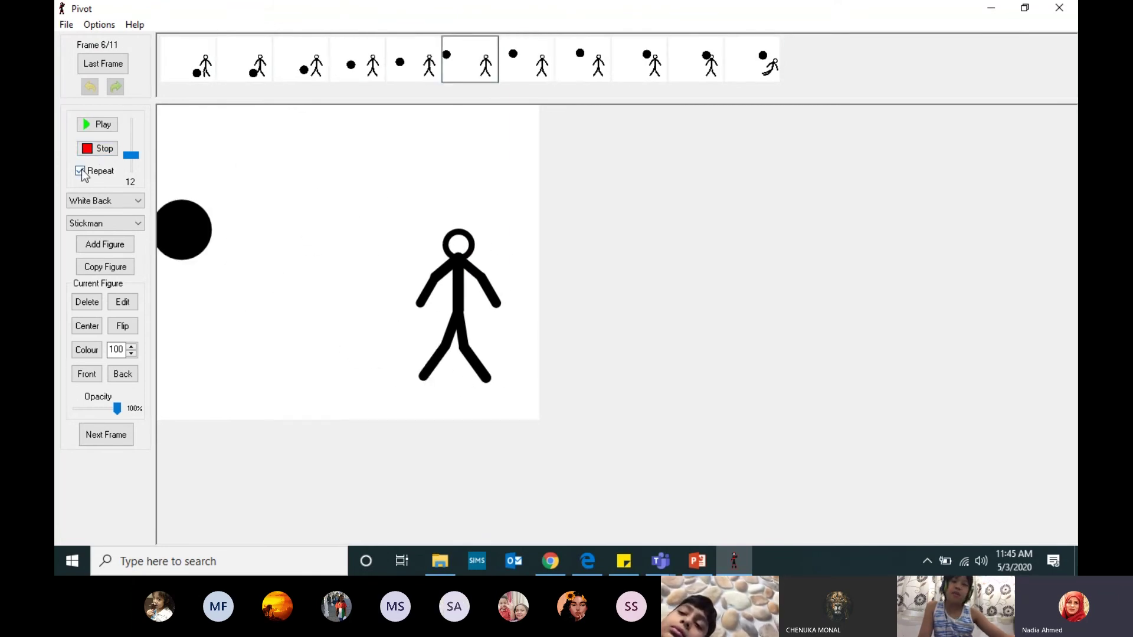
pyautogui.moveTo(131, 154); pyautogui.dragTo(136, 168)
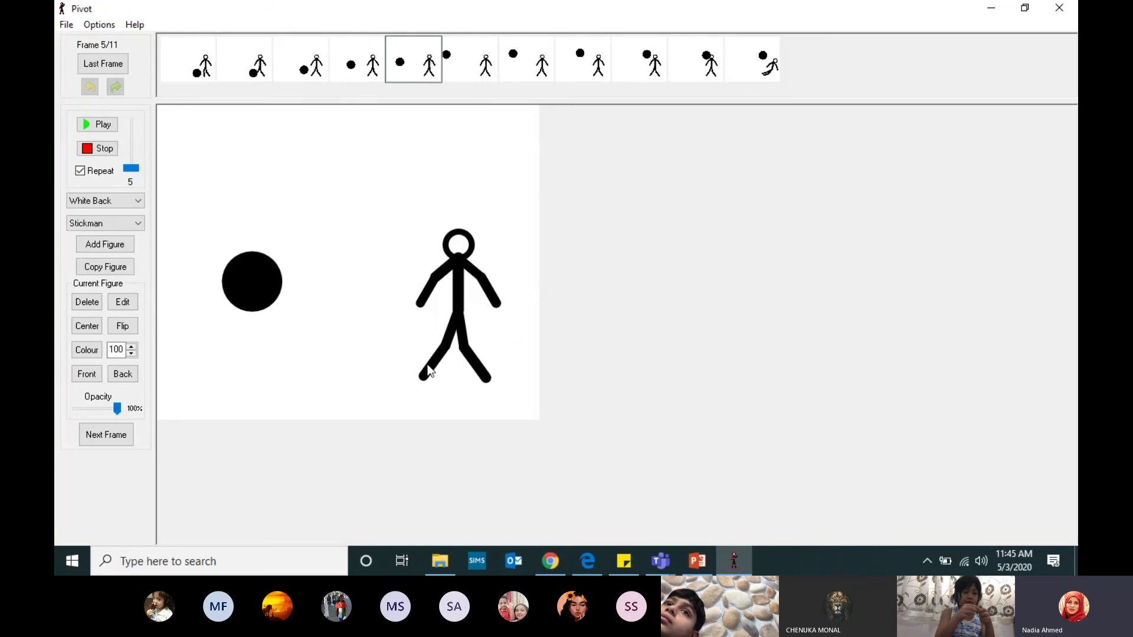
# Save the animation as an Animated GIF named domo in the pivot (1) folder, with the GIF resize value at 50
pyautogui.click(65, 25)
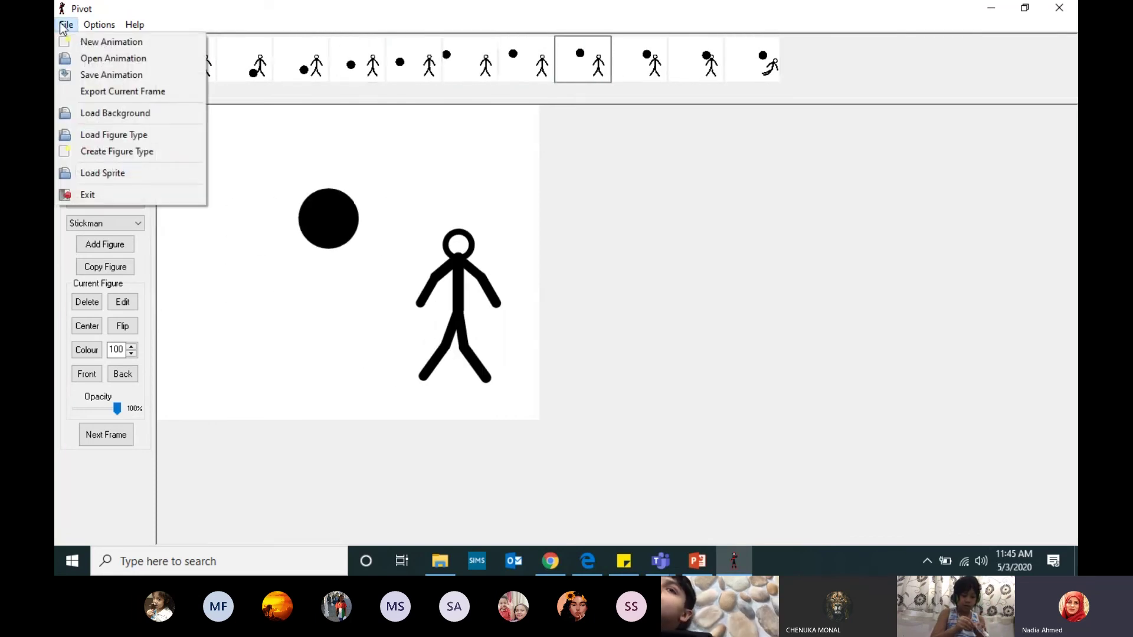
pyautogui.click(64, 28)
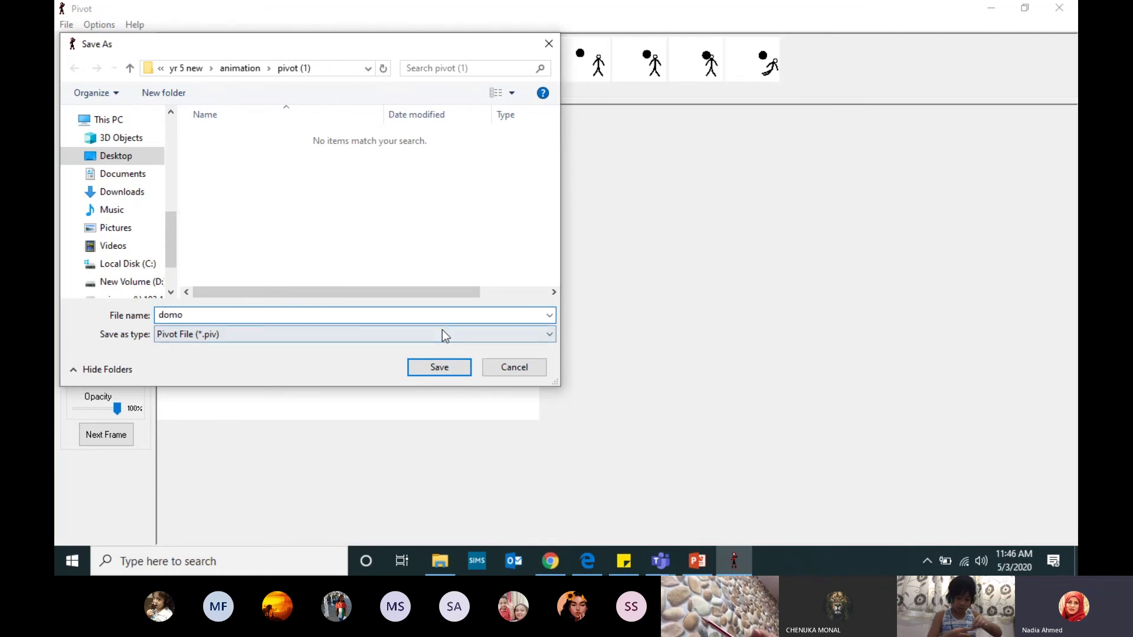
pyautogui.click(549, 335)
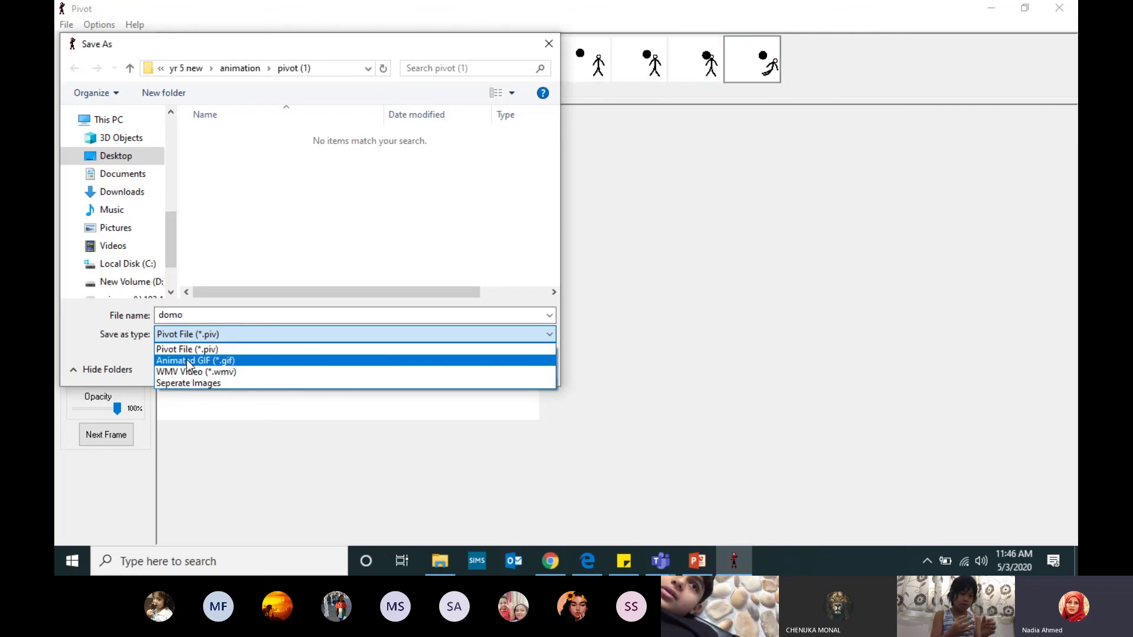
pyautogui.click(189, 361)
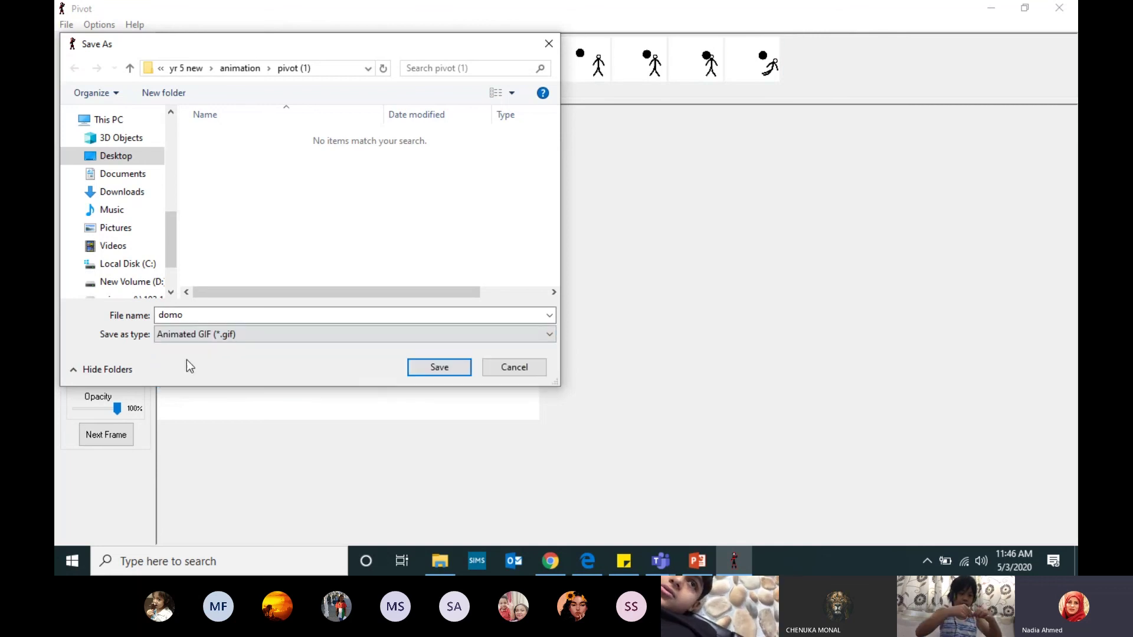
pyautogui.click(437, 368)
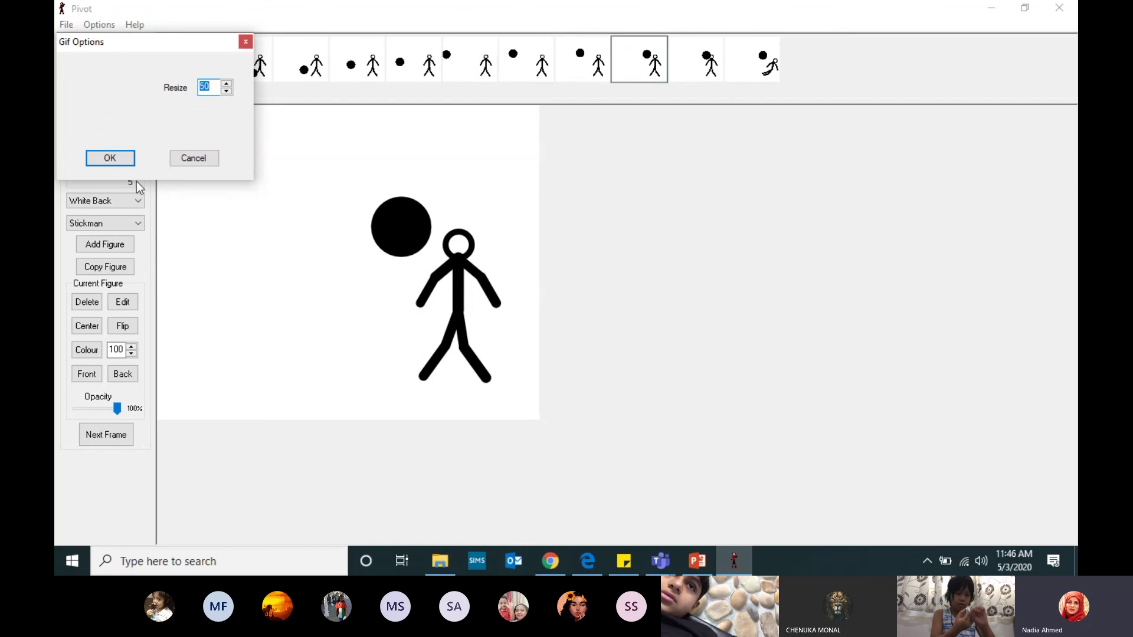
pyautogui.click(101, 159)
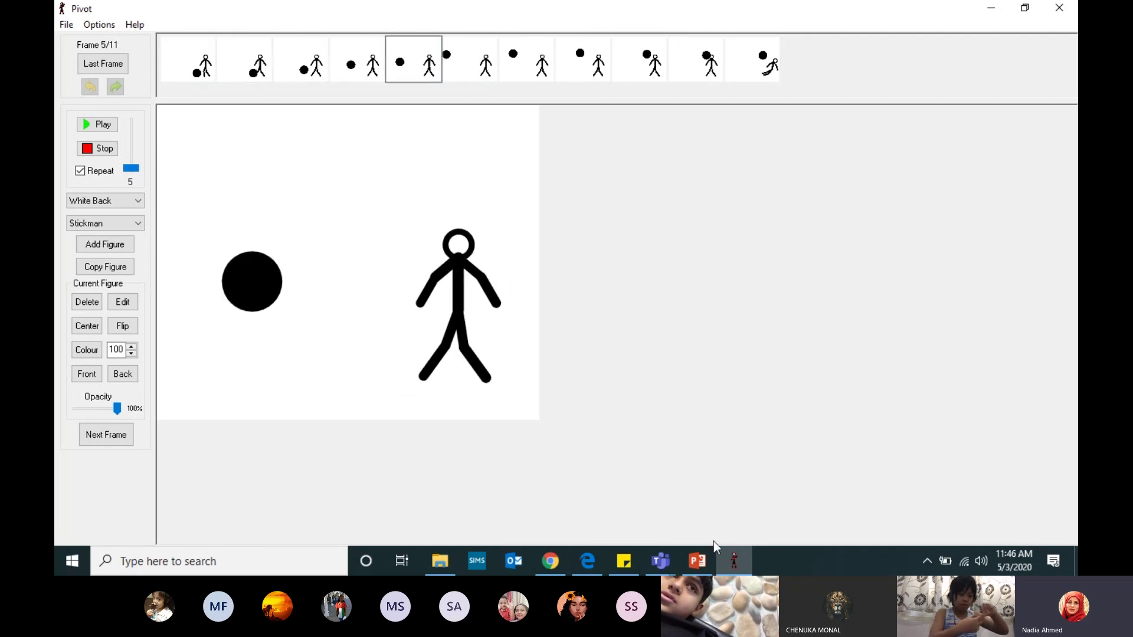
# Switch to the Microsoft Teams meeting and stop its recording
pyautogui.moveTo(668, 562)
pyautogui.click(605, 459)
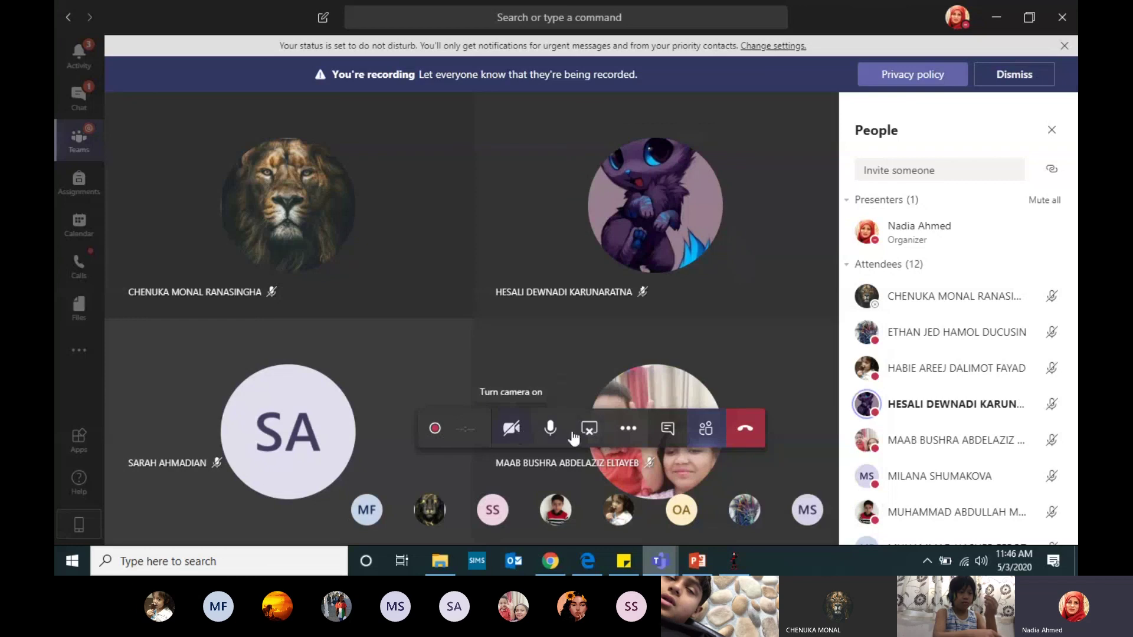
pyautogui.click(628, 428)
pyautogui.click(635, 334)
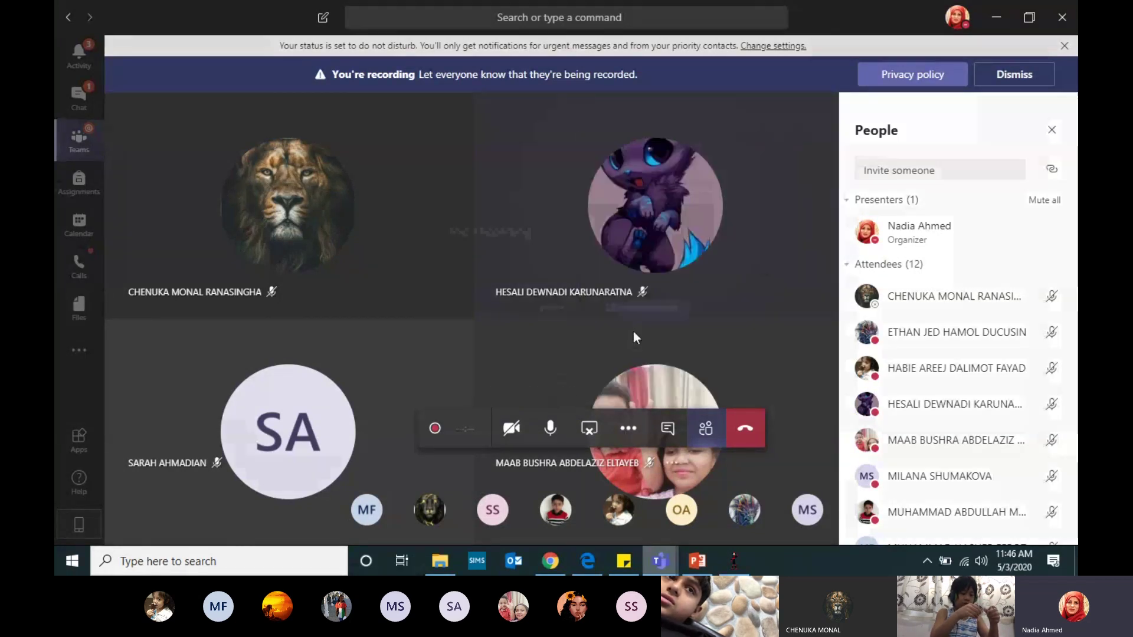